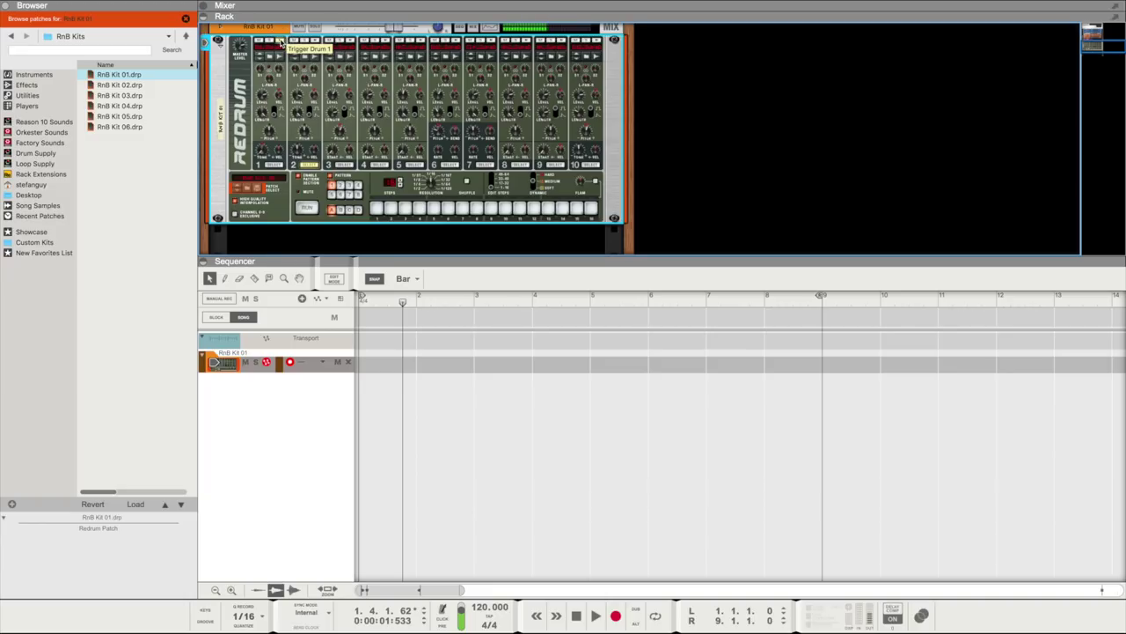
# Select drum channel 1 on the Redrum and trigger it several times to audition its sound
pyautogui.click(270, 55)
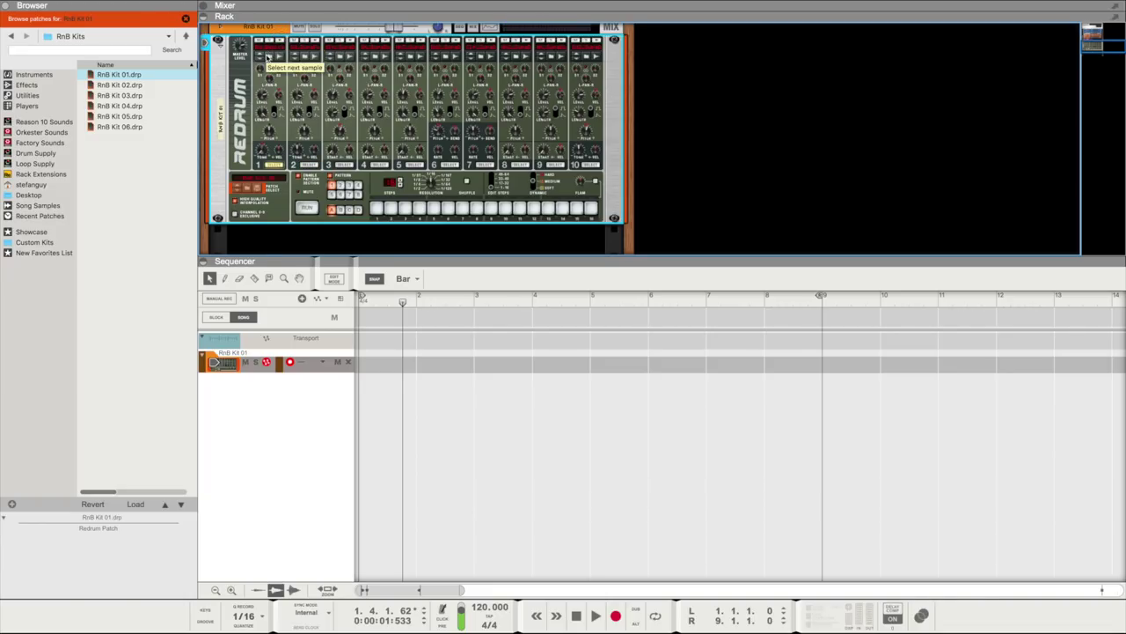
pyautogui.click(280, 41)
pyautogui.click(280, 42)
pyautogui.rightClick(279, 40)
pyautogui.press('Escape')
pyautogui.rightClick(280, 41)
pyautogui.click(280, 41)
pyautogui.click(280, 42)
pyautogui.click(280, 41)
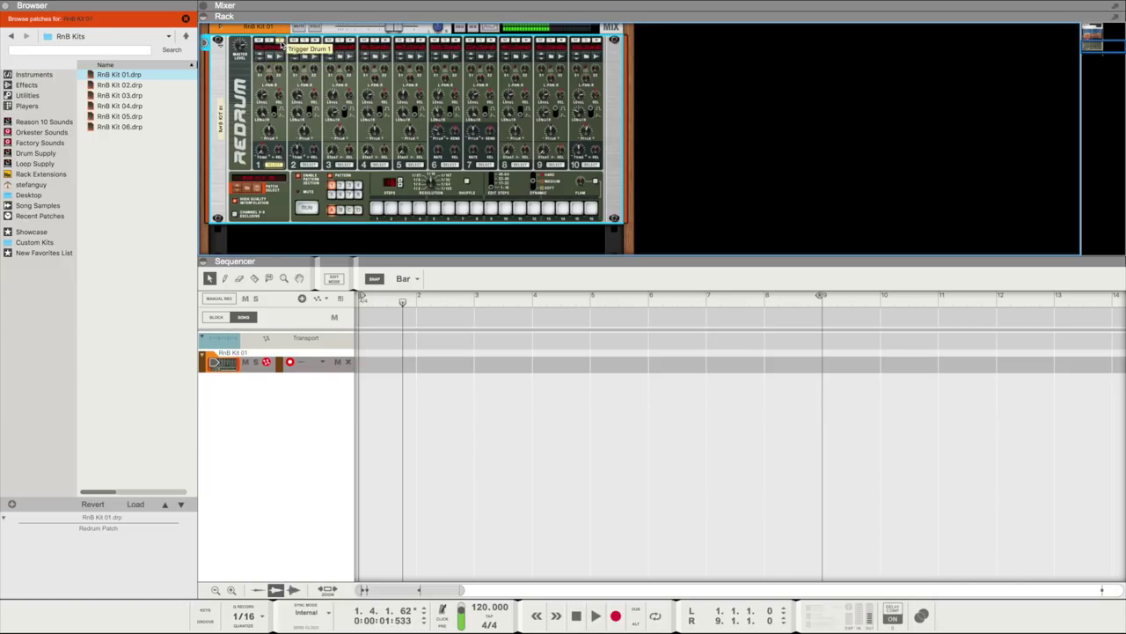
pyautogui.click(281, 43)
# Run pattern 1 and program drum 1 hits on steps 1, 8, 9 and 16 at 84 BPM
pyautogui.click(307, 207)
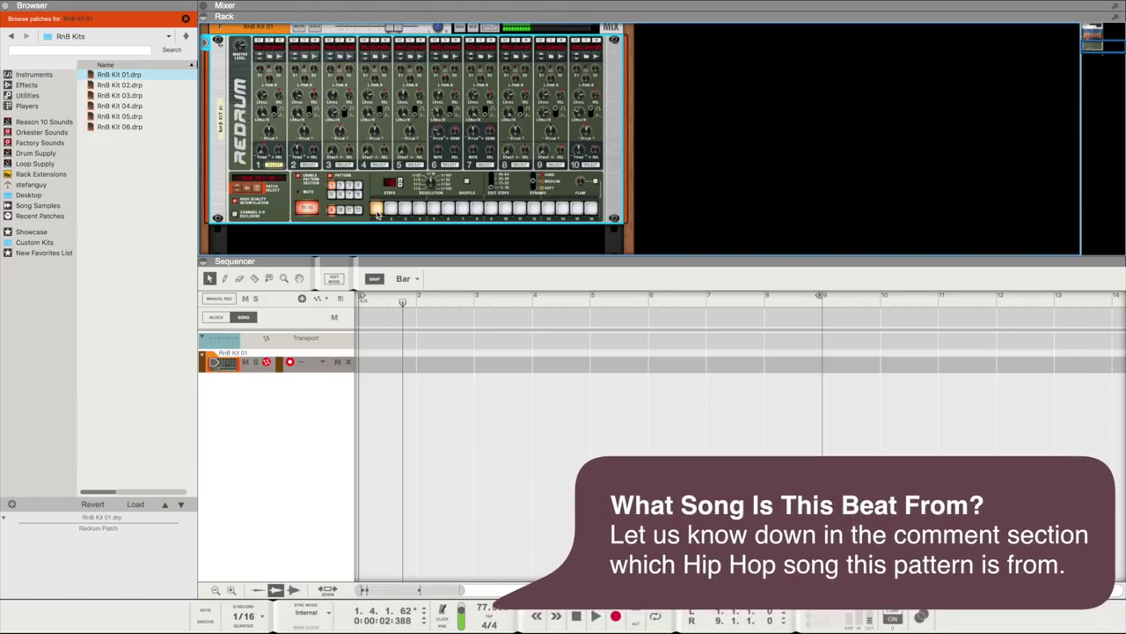
pyautogui.click(462, 209)
pyautogui.click(476, 209)
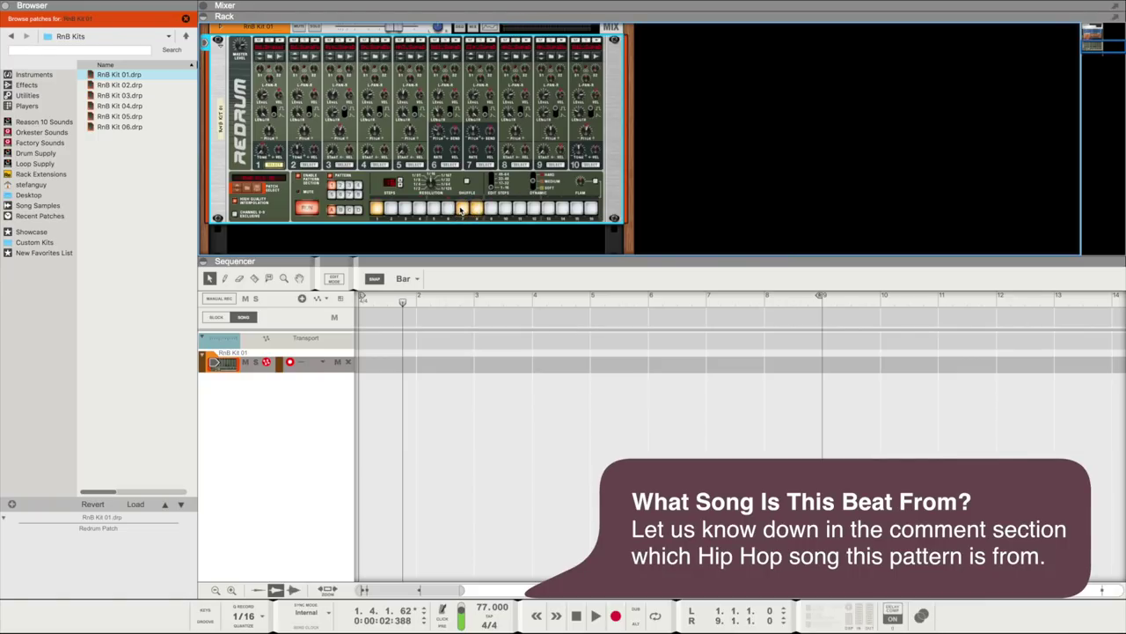
pyautogui.click(590, 208)
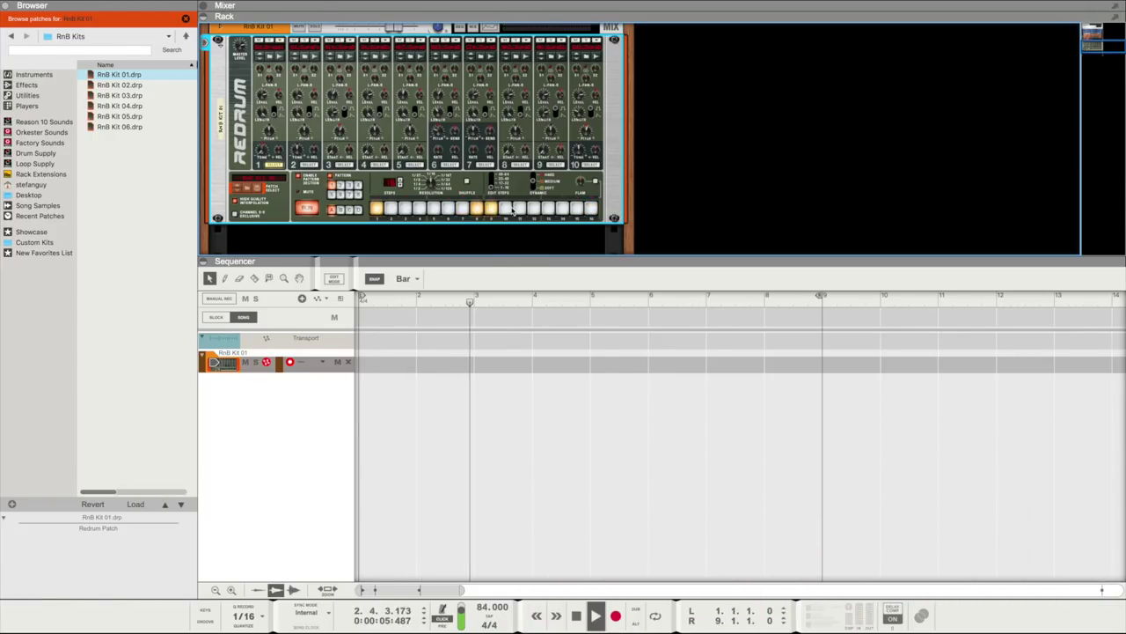
pyautogui.click(589, 209)
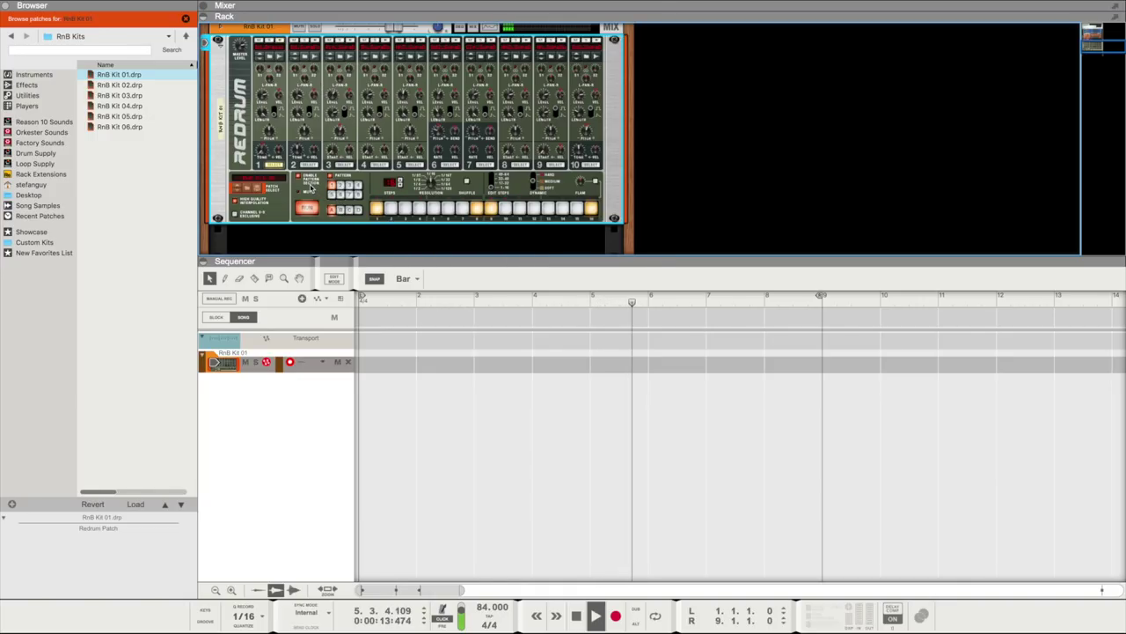
# Stop playback and copy the Redrum's pattern 1 to its sequencer track
pyautogui.press('space')
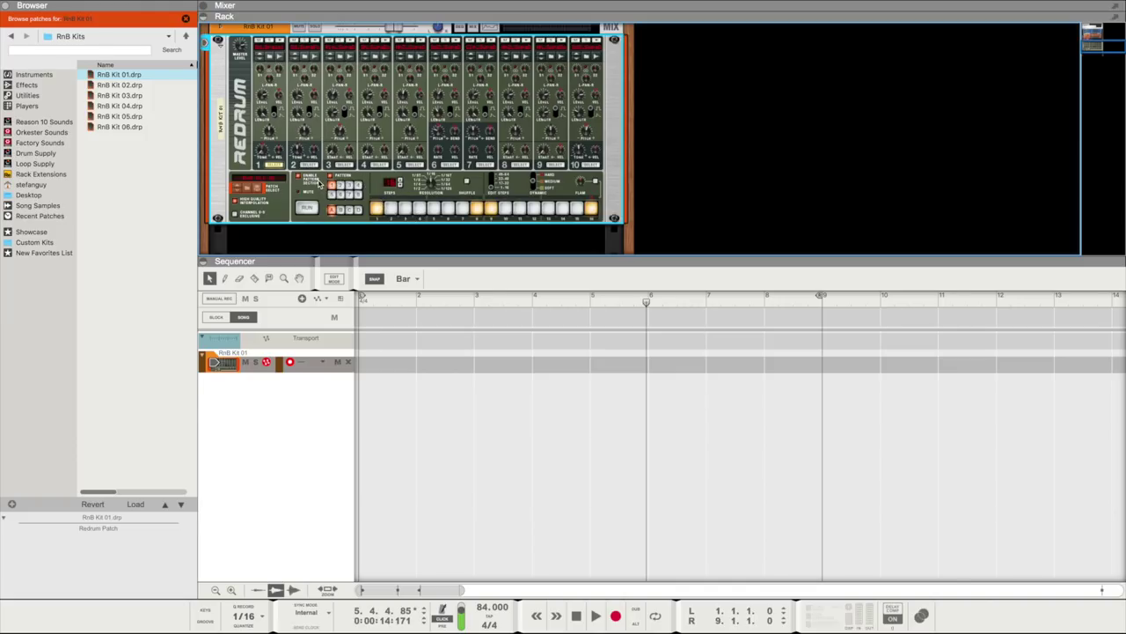
pyautogui.rightClick(300, 199)
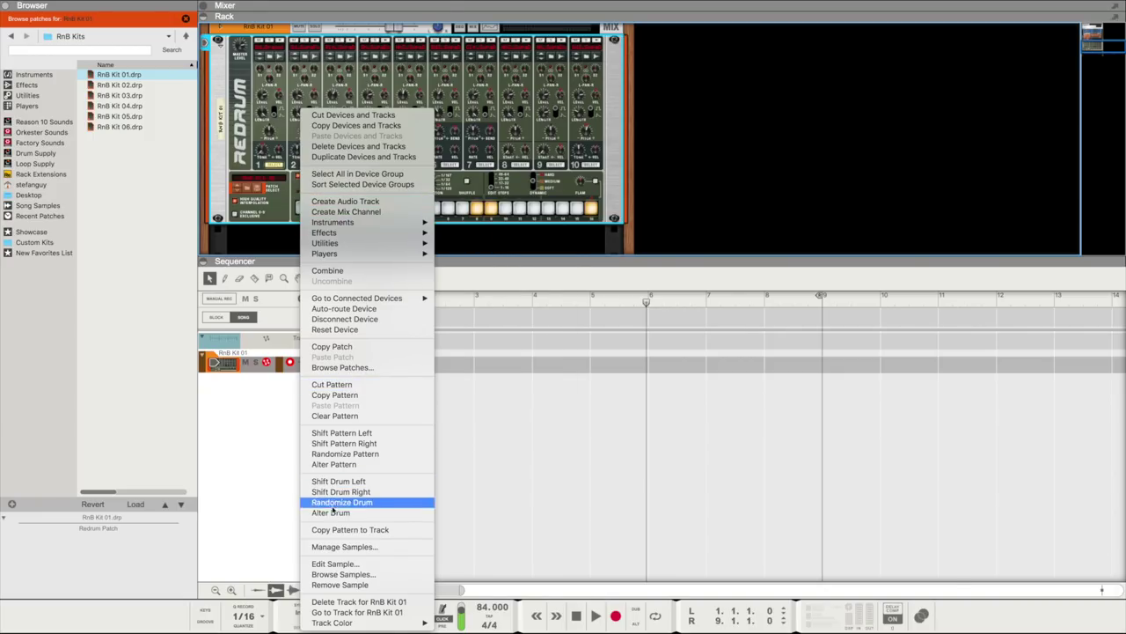
pyautogui.click(332, 529)
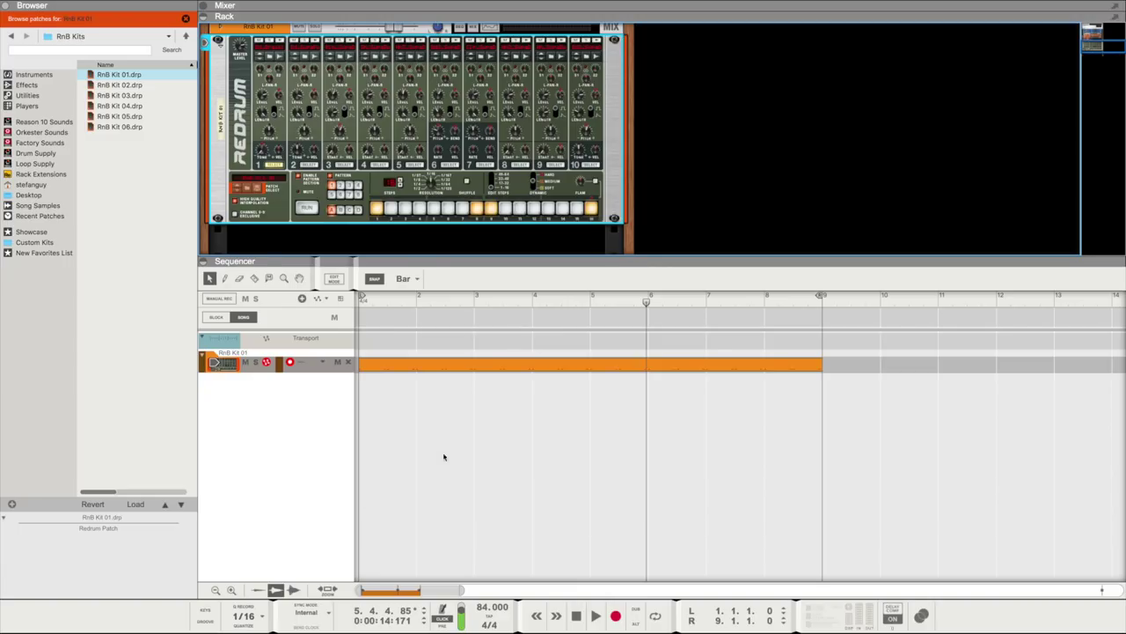
# Move the right locator to bar 5 and briefly play the copied pattern from the song start
pyautogui.moveTo(822, 297)
pyautogui.mouseDown()
pyautogui.moveTo(531, 297)
pyautogui.moveTo(570, 319)
pyautogui.mouseUp()
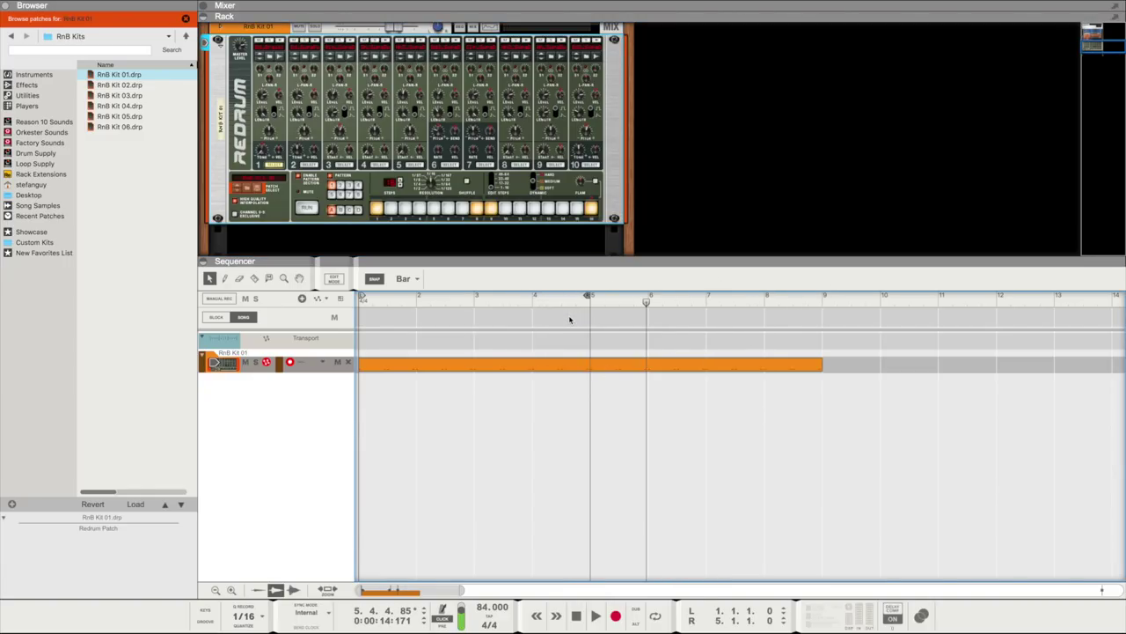
pyautogui.moveTo(648, 303); pyautogui.dragTo(323, 269)
pyautogui.press('space')
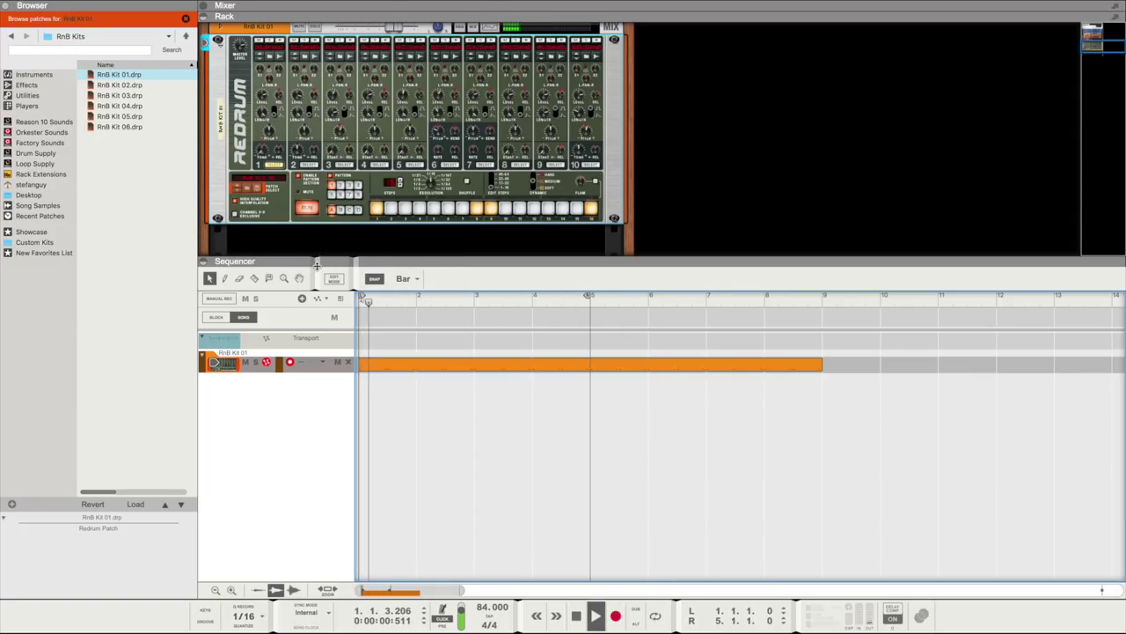
pyautogui.press('space')
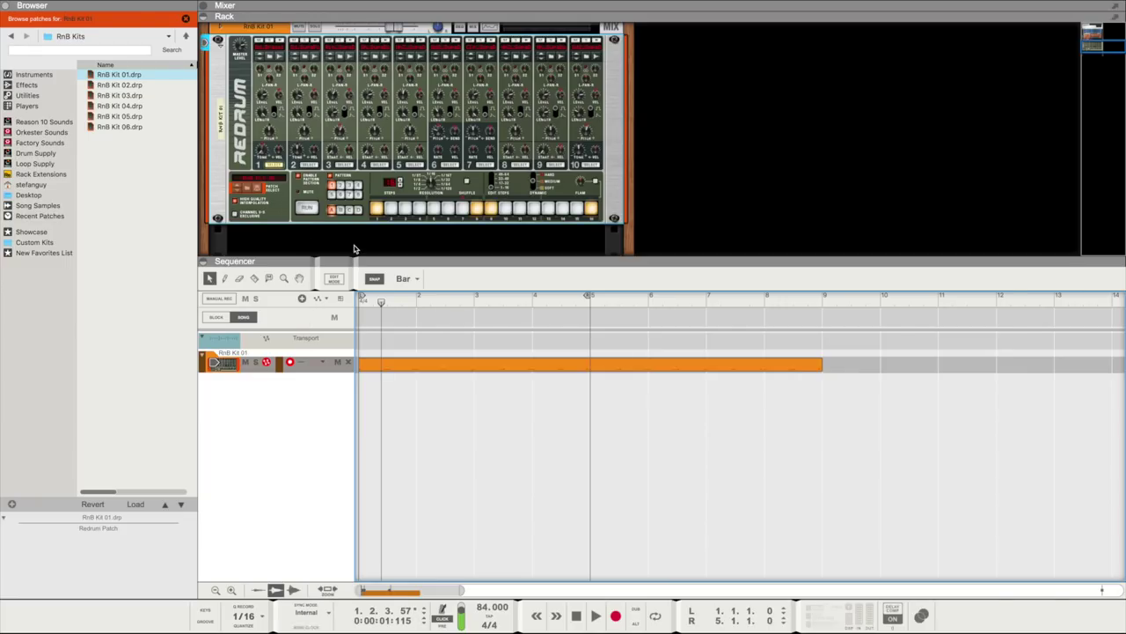
# Switch the Redrum to pattern 2, program drum 2 hits on steps 5 and 13, and play the pattern
pyautogui.click(341, 187)
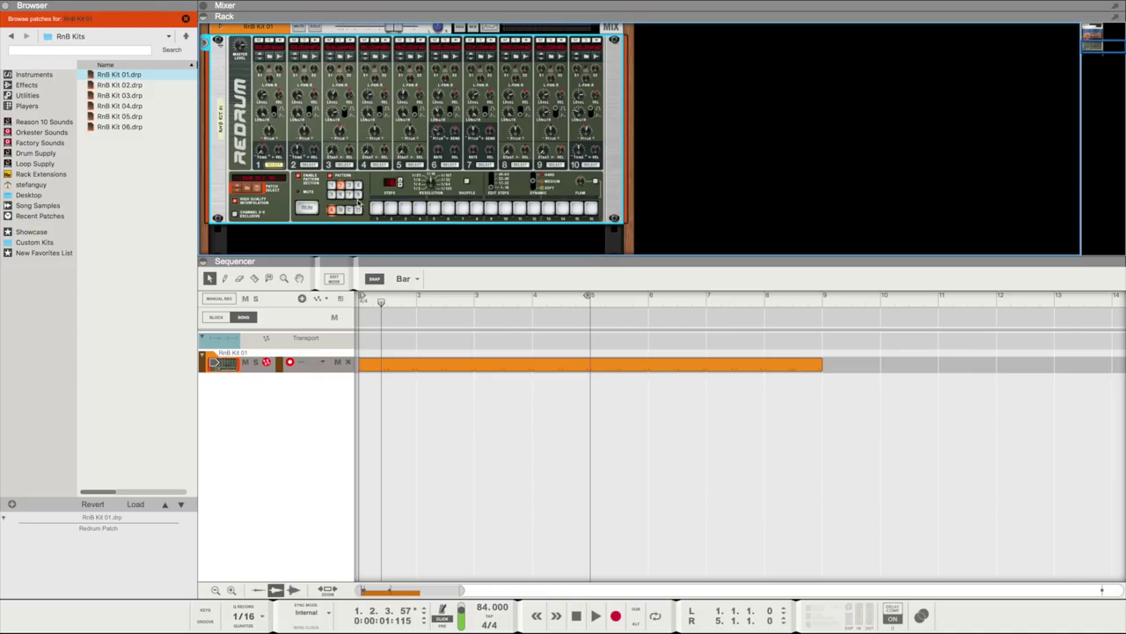
pyautogui.click(310, 165)
pyautogui.press('space')
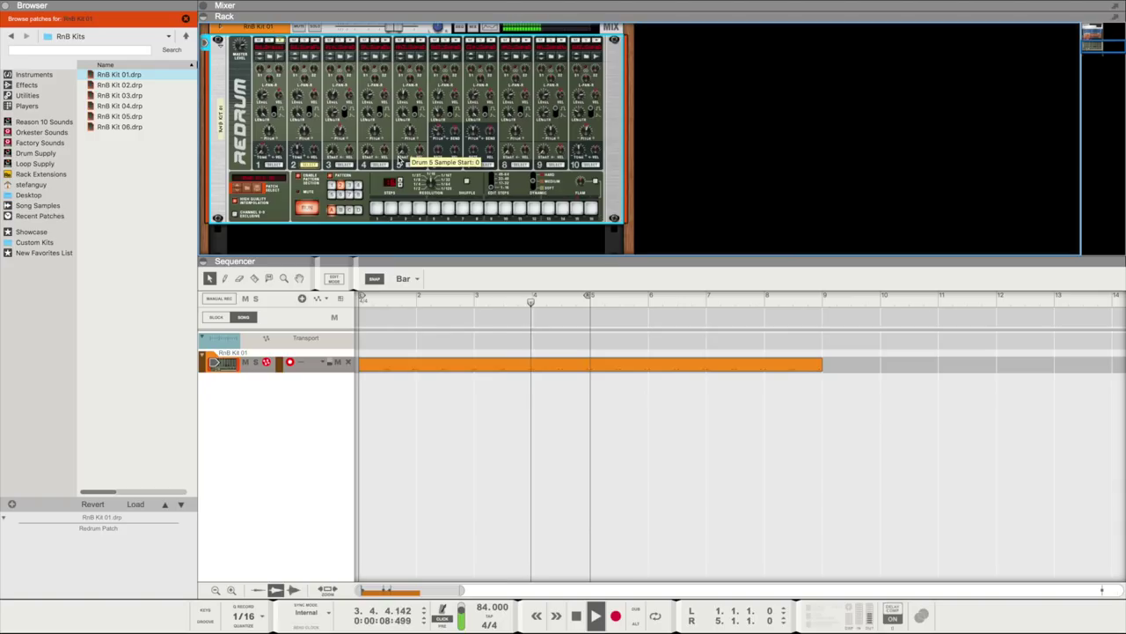
pyautogui.press('space')
pyautogui.click(435, 211)
pyautogui.click(547, 211)
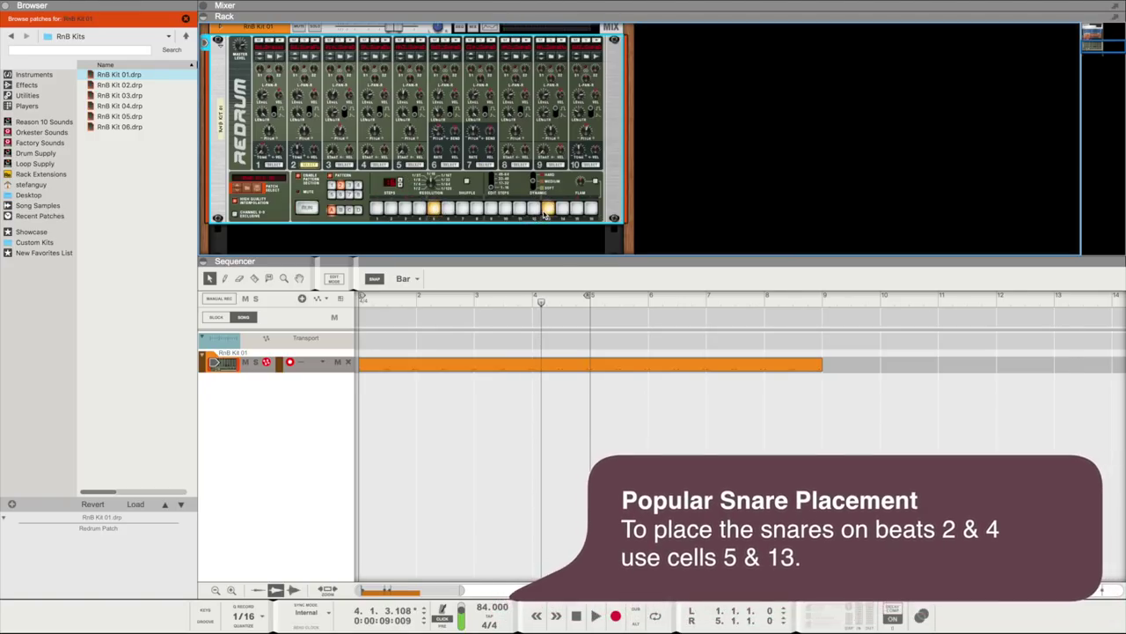
pyautogui.press('space')
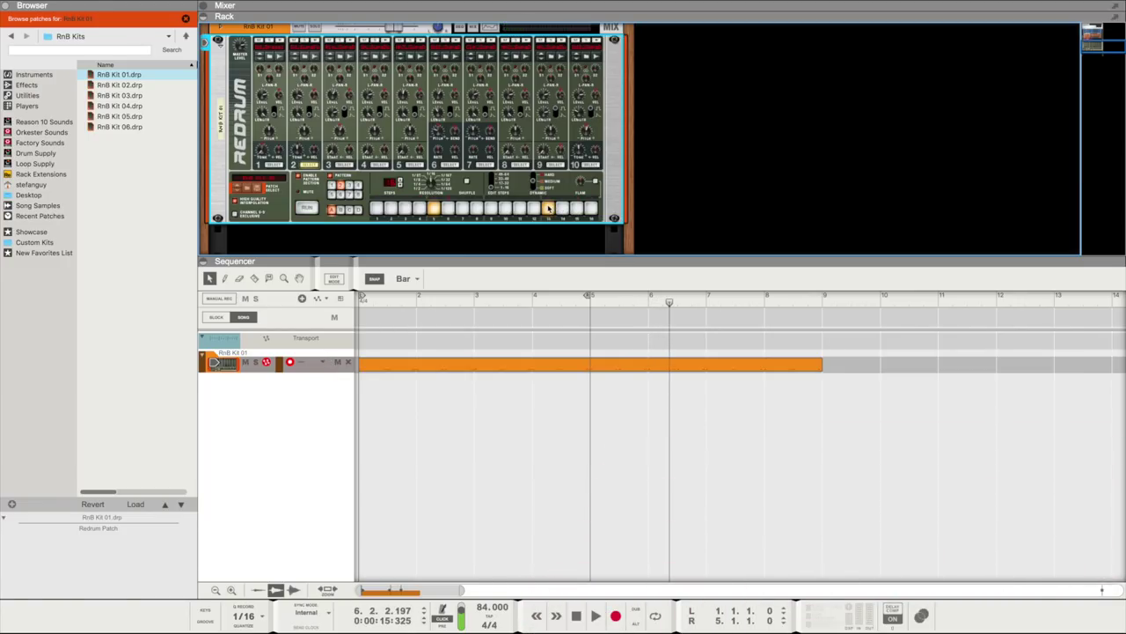
# Replace the drum 2 hit on step 13 with hits on steps 12 and 15, and play with looping on
pyautogui.click(548, 207)
pyautogui.press('l')
pyautogui.press('space')
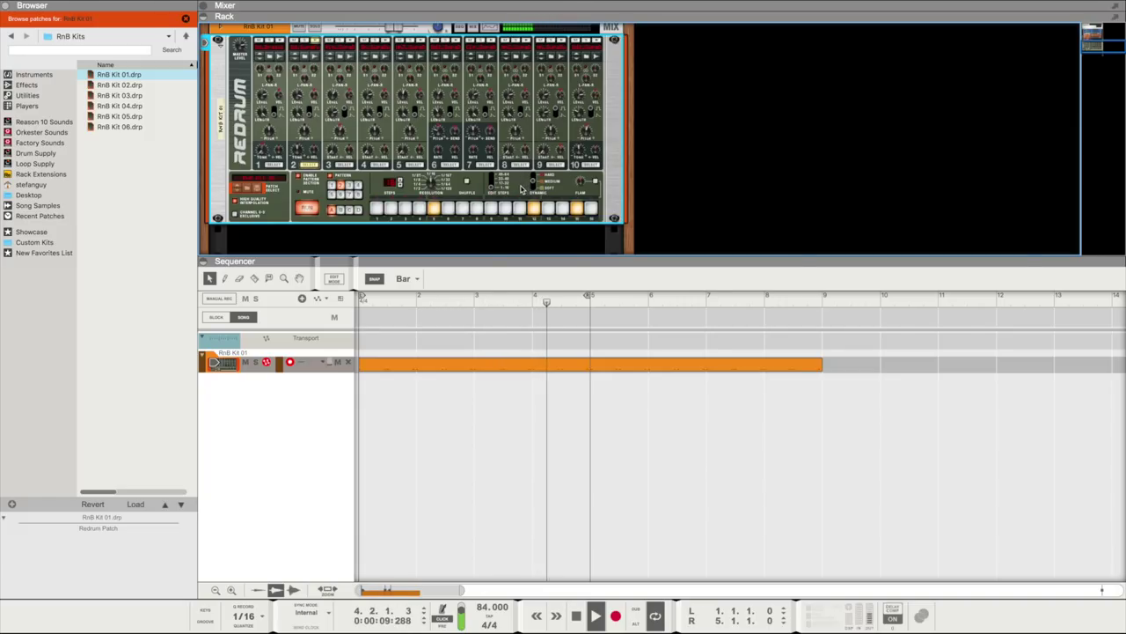
# Copy the Redrum's pattern 2 to the track between the locators on its own note lane
pyautogui.rightClick(319, 198)
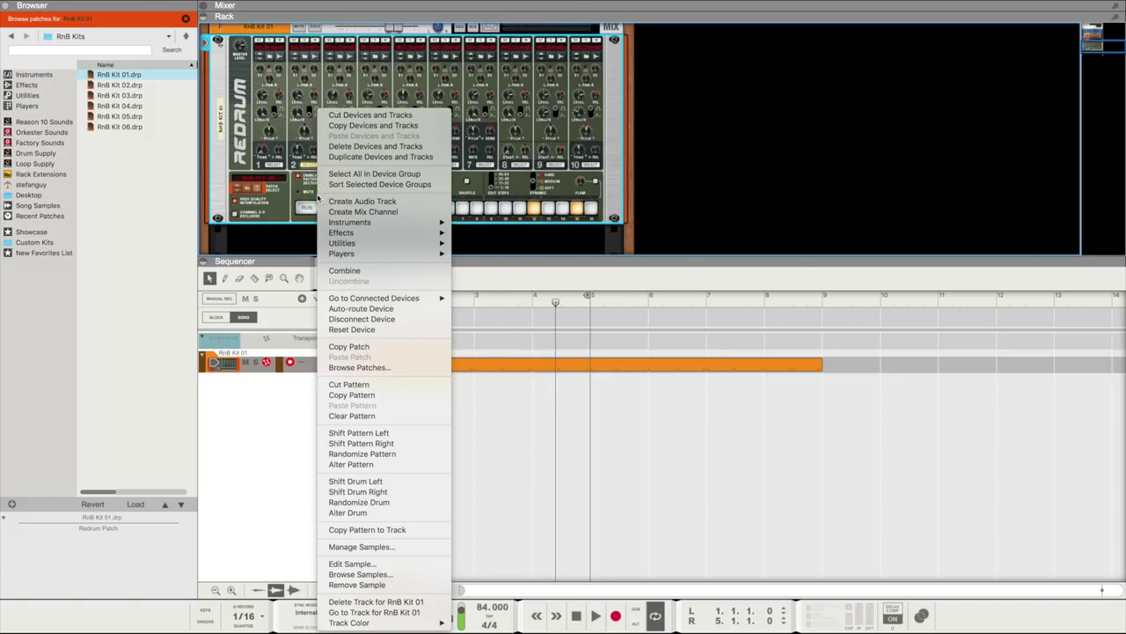
pyautogui.click(349, 532)
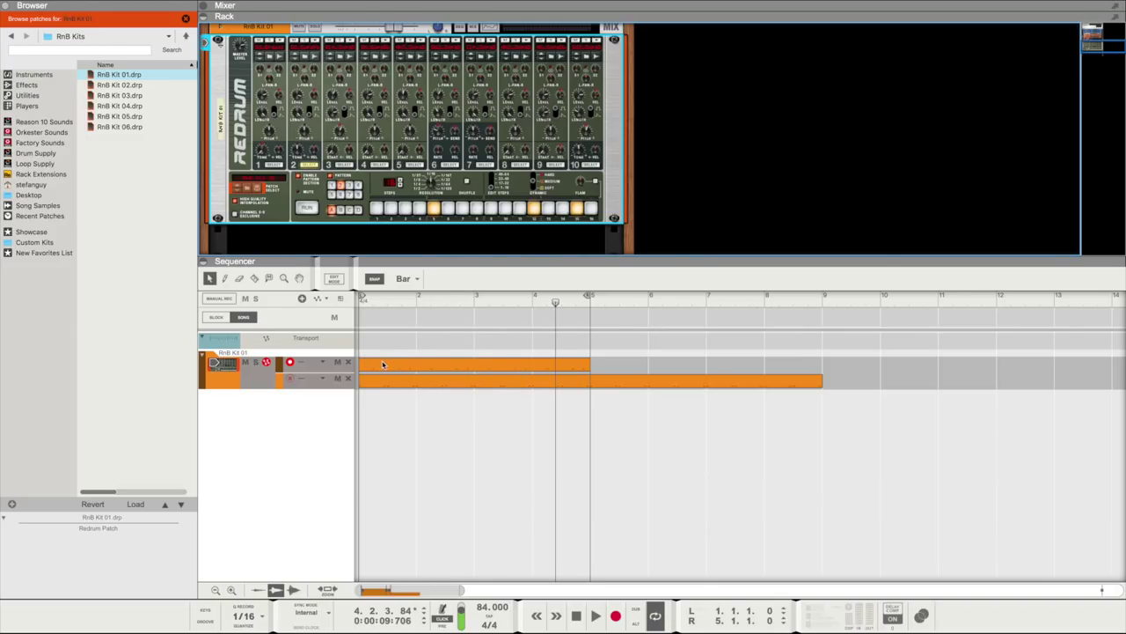
pyautogui.click(338, 360)
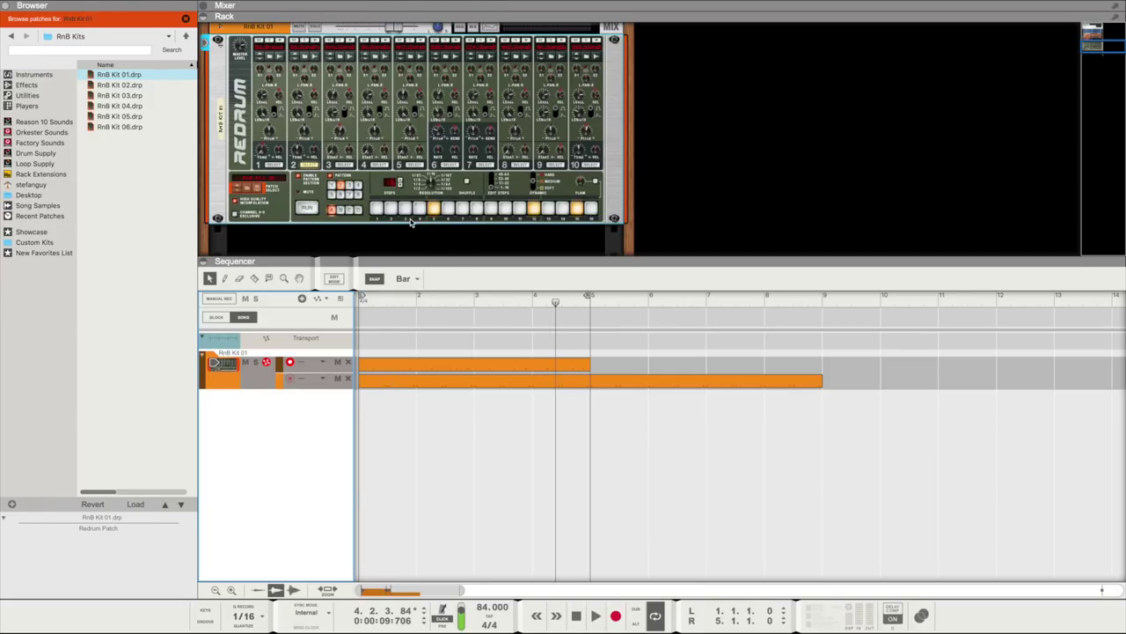
# Switch the Redrum to pattern 3 and program a single drum 1 hit on step 4 while playing it
pyautogui.click(350, 186)
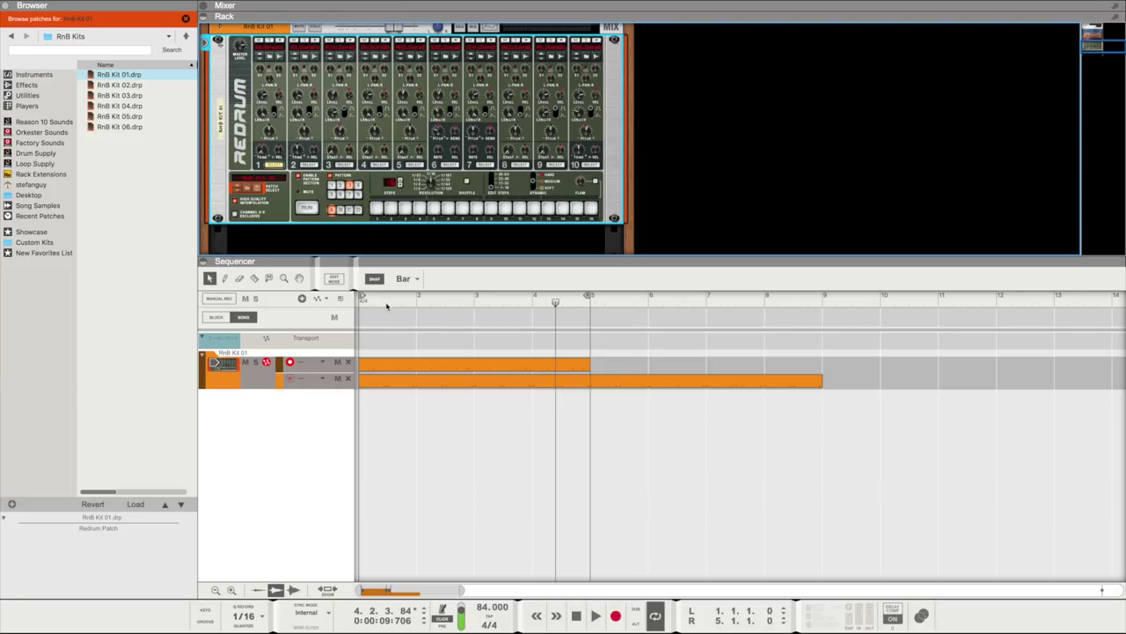
pyautogui.click(420, 208)
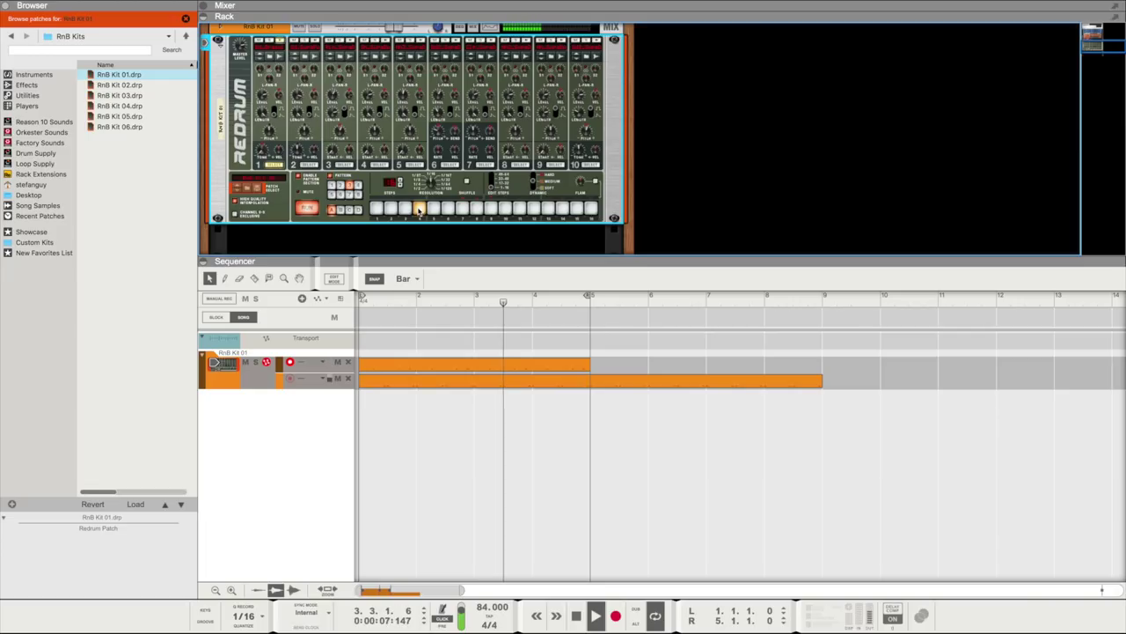
pyautogui.press('space')
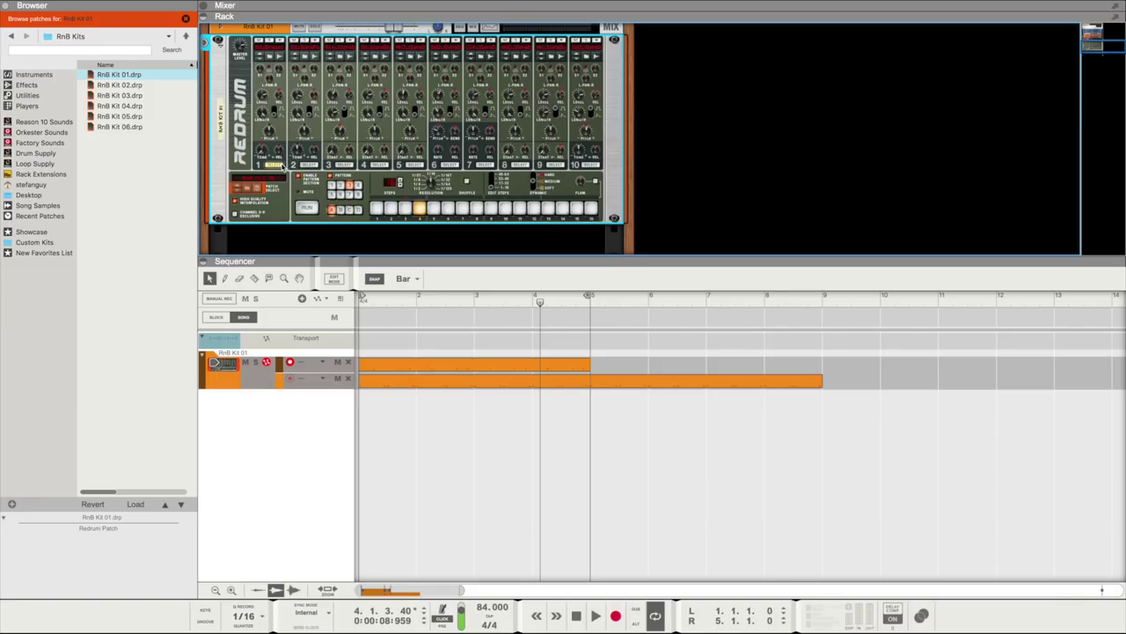
# Copy pattern 3 to a new lane on the track and disable the Redrum's pattern section during playback
pyautogui.rightClick(282, 166)
pyautogui.click(313, 532)
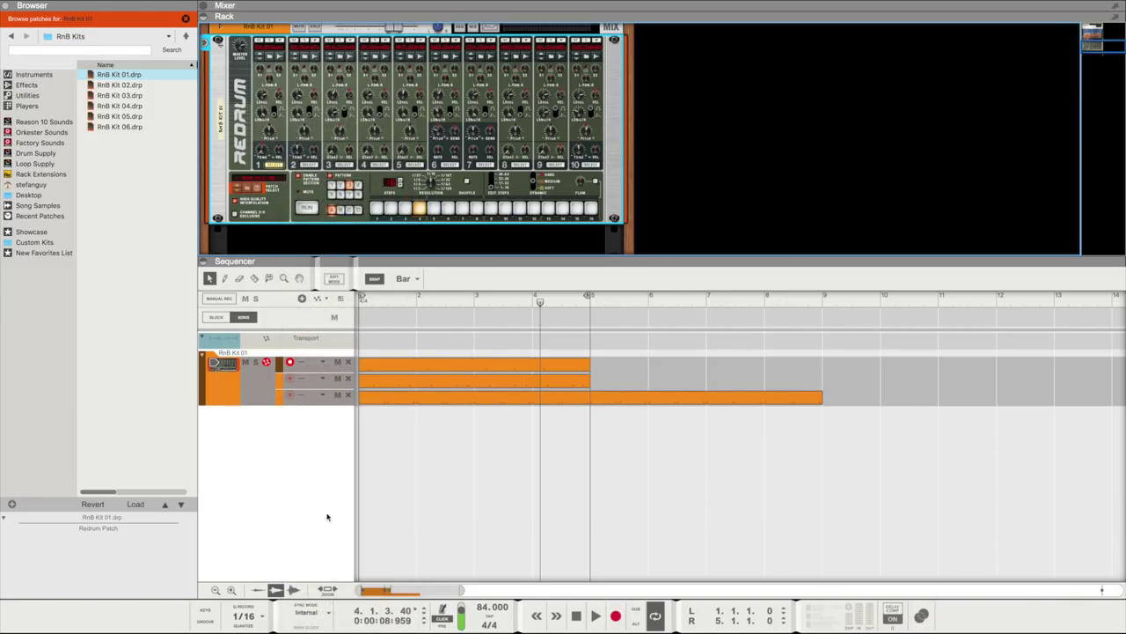
pyautogui.press('space')
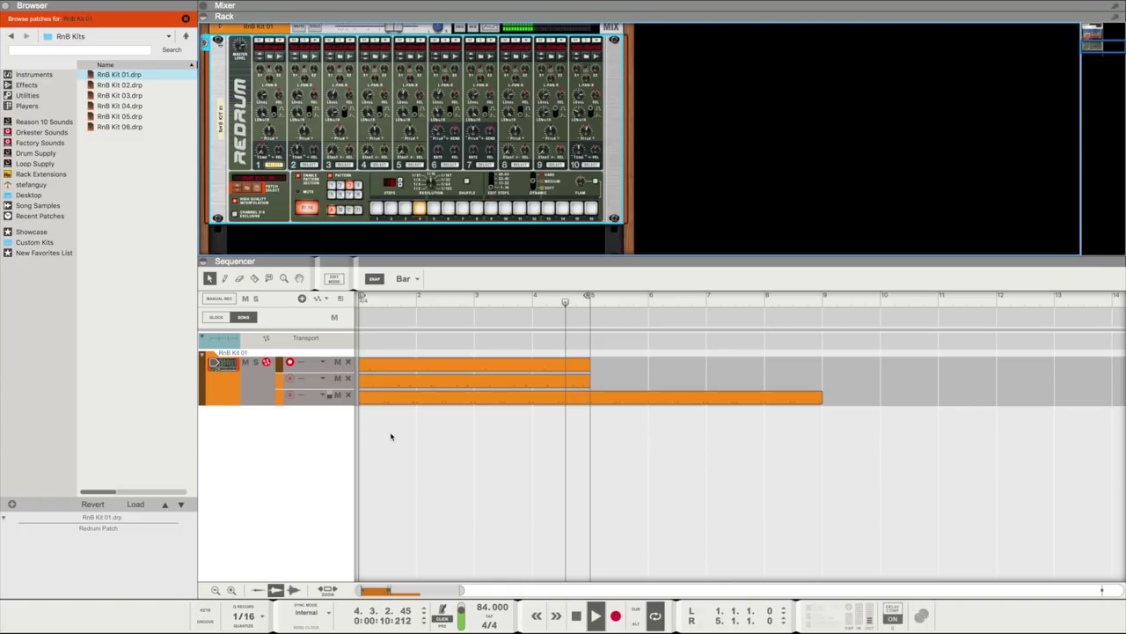
pyautogui.click(299, 176)
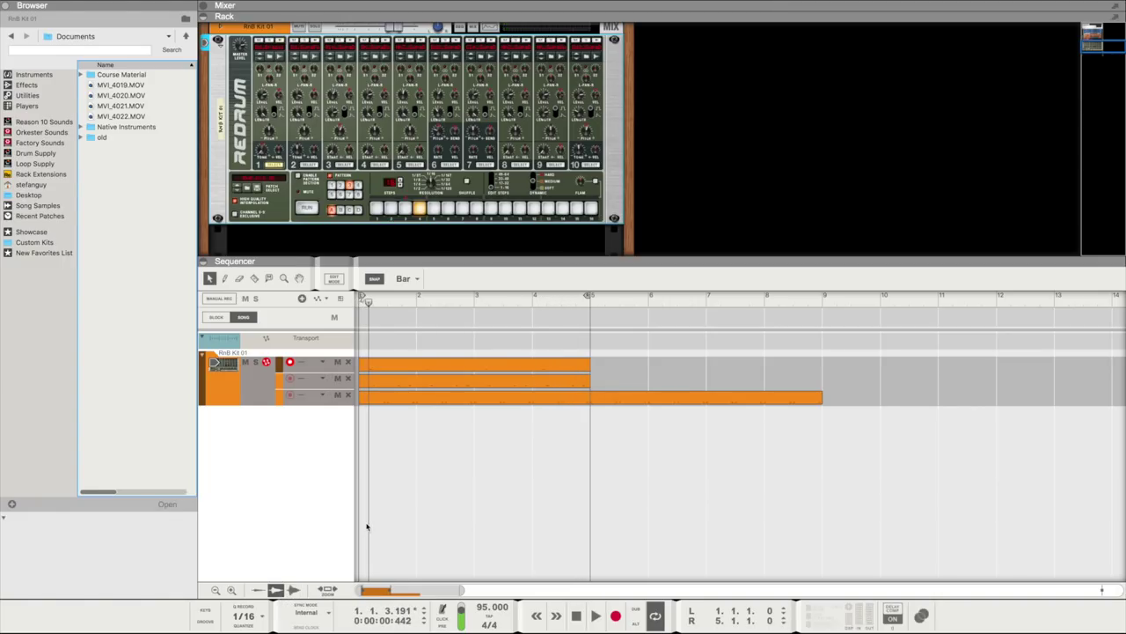
# In the ReGroove Mixer, clear the Play It Cold groove from channel A3 and turn off pre-align on channel A2
pyautogui.click(205, 622)
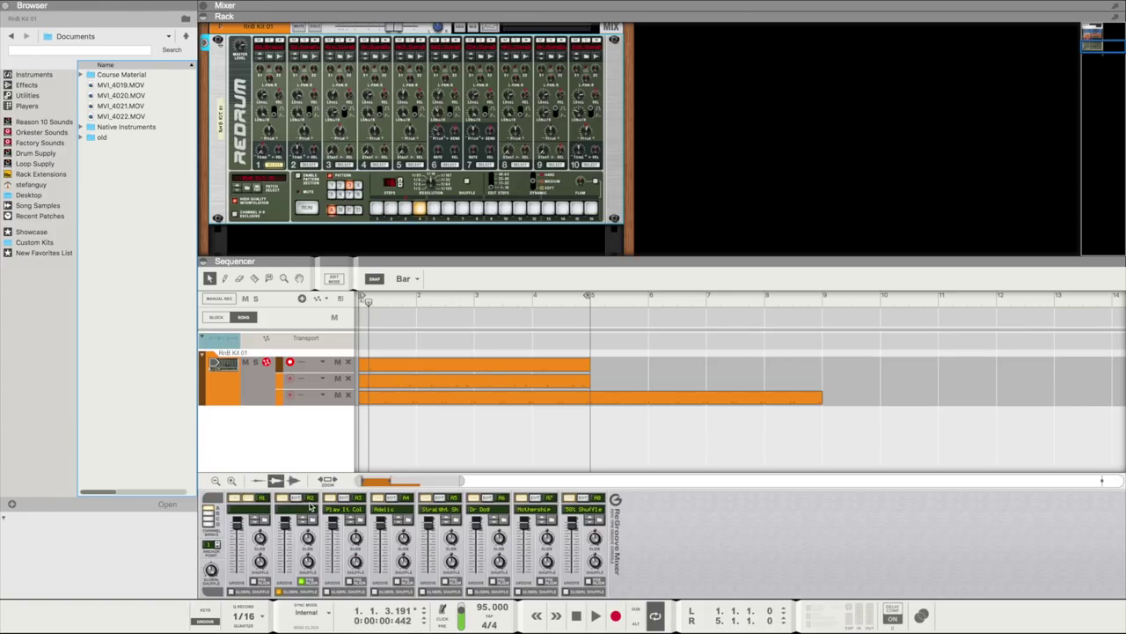
pyautogui.click(352, 510)
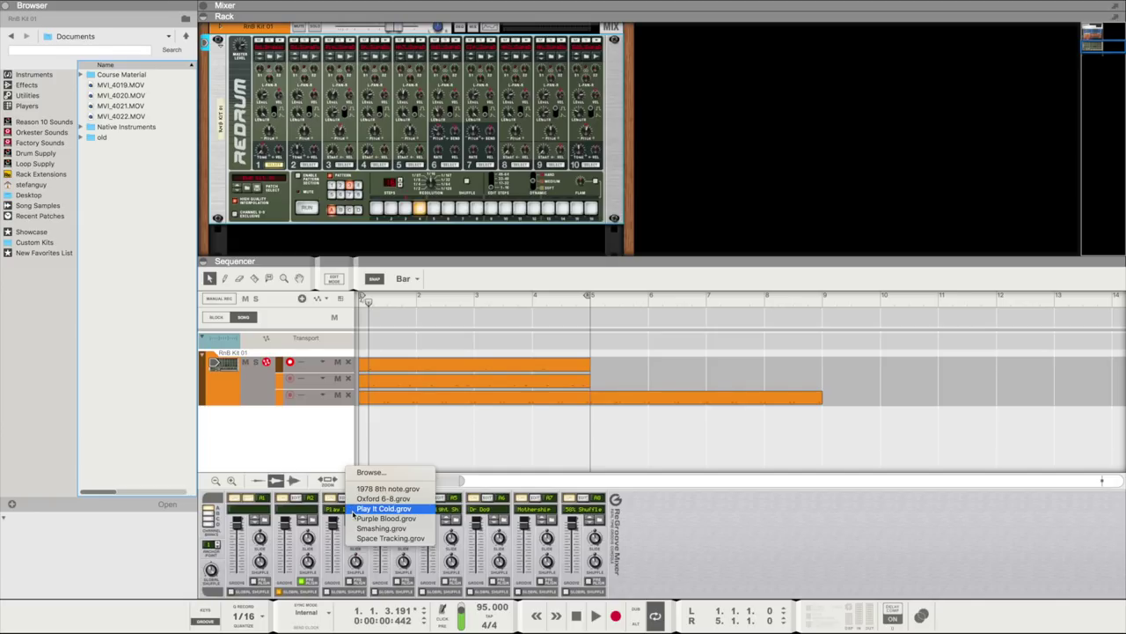
pyautogui.click(341, 531)
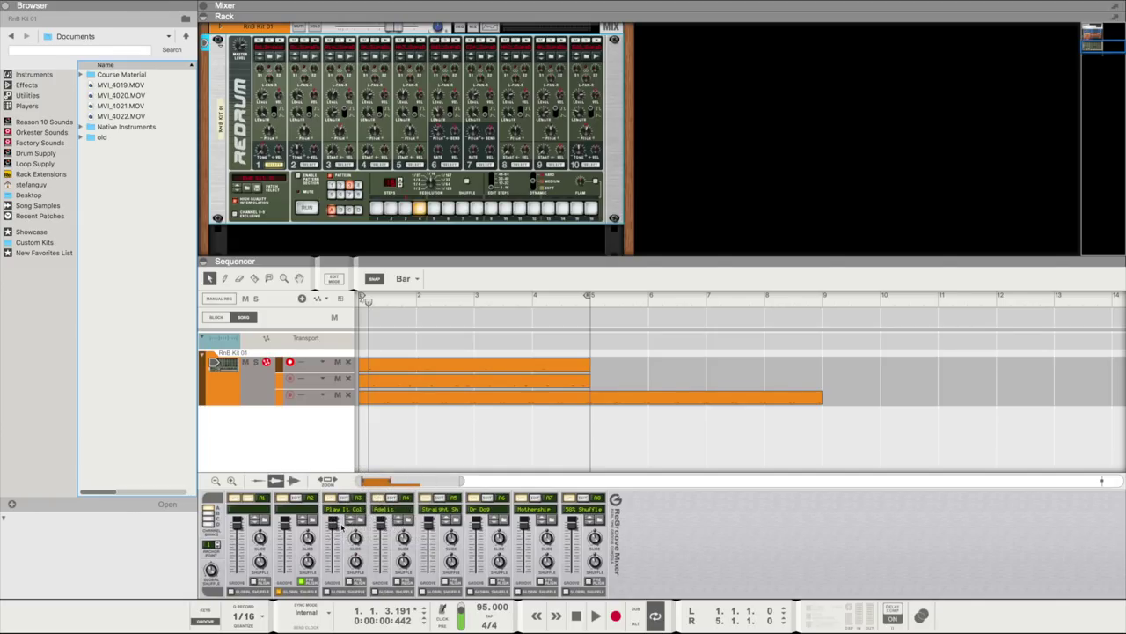
pyautogui.click(345, 511)
pyautogui.click(352, 515)
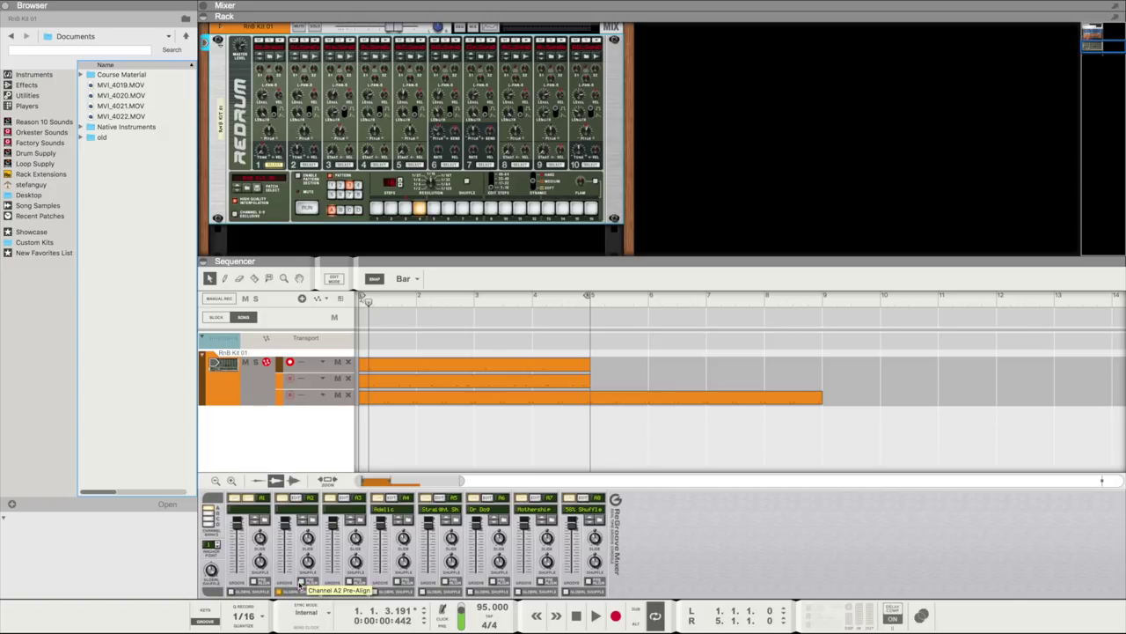
# Assign the eight-bar clip's lane to ReGroove channel A1 and set that channel's slide to 74 ticks during playback
pyautogui.press('space')
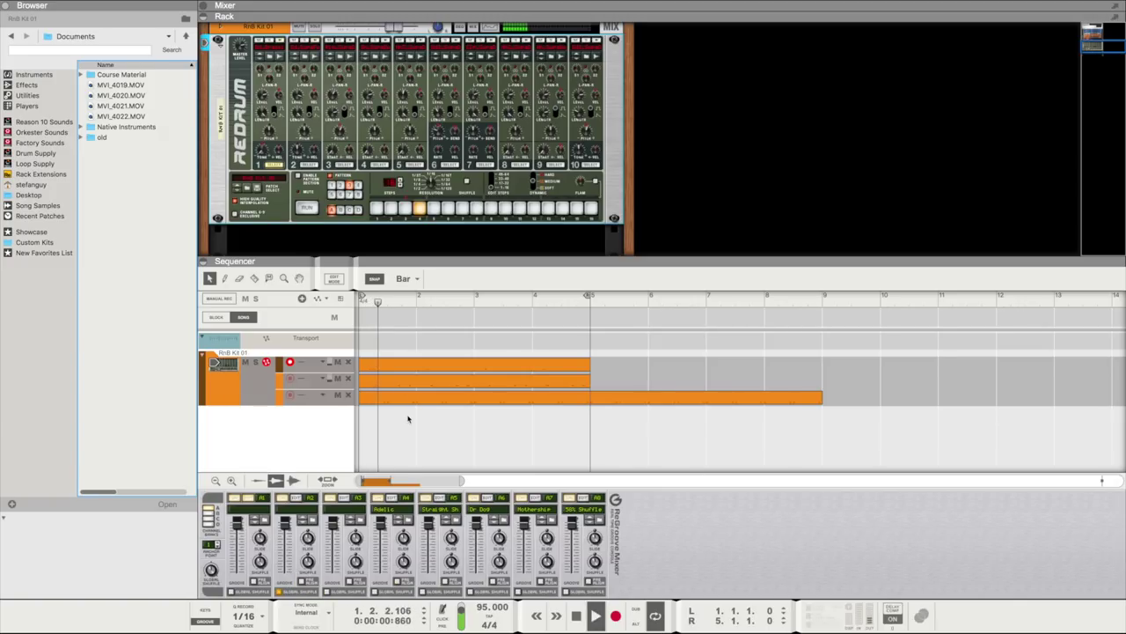
pyautogui.click(318, 396)
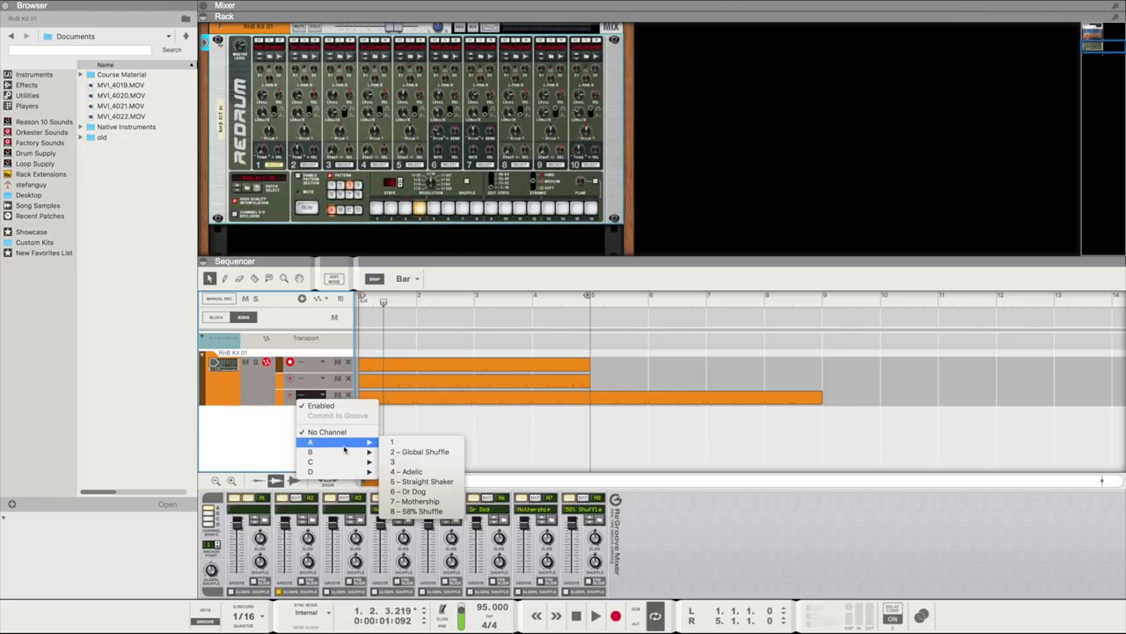
pyautogui.click(399, 441)
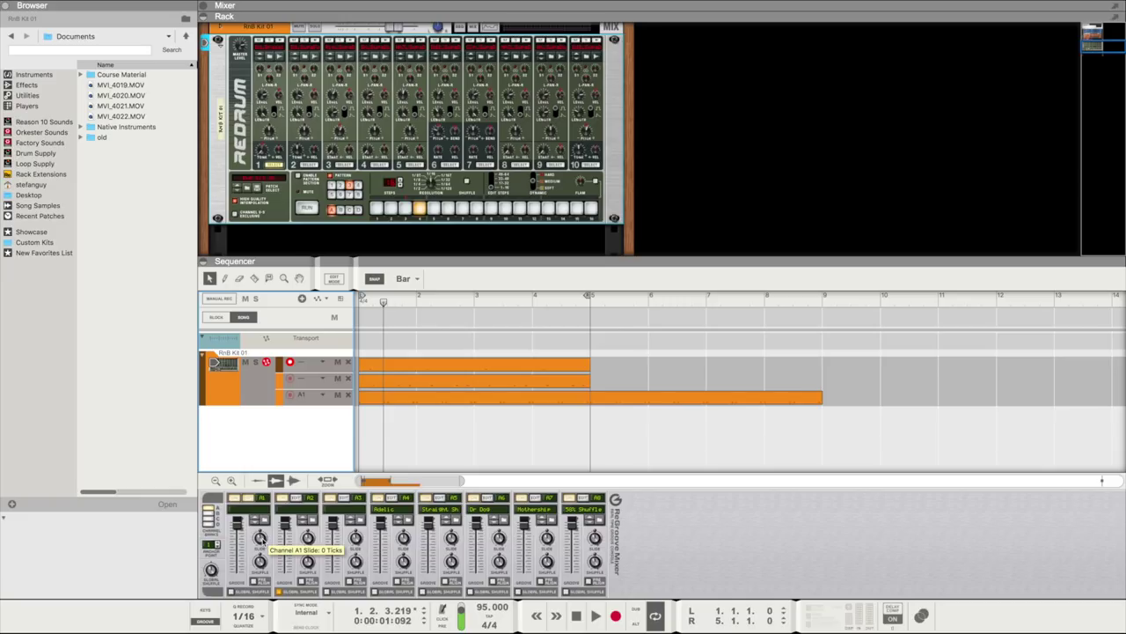
pyautogui.press('space')
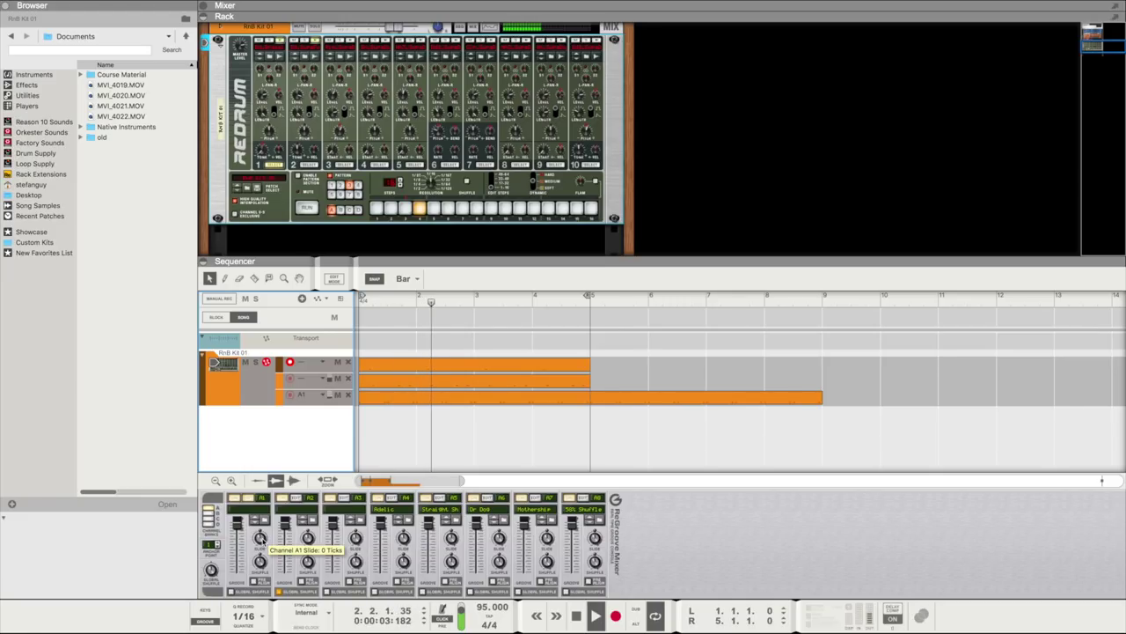
pyautogui.press('space')
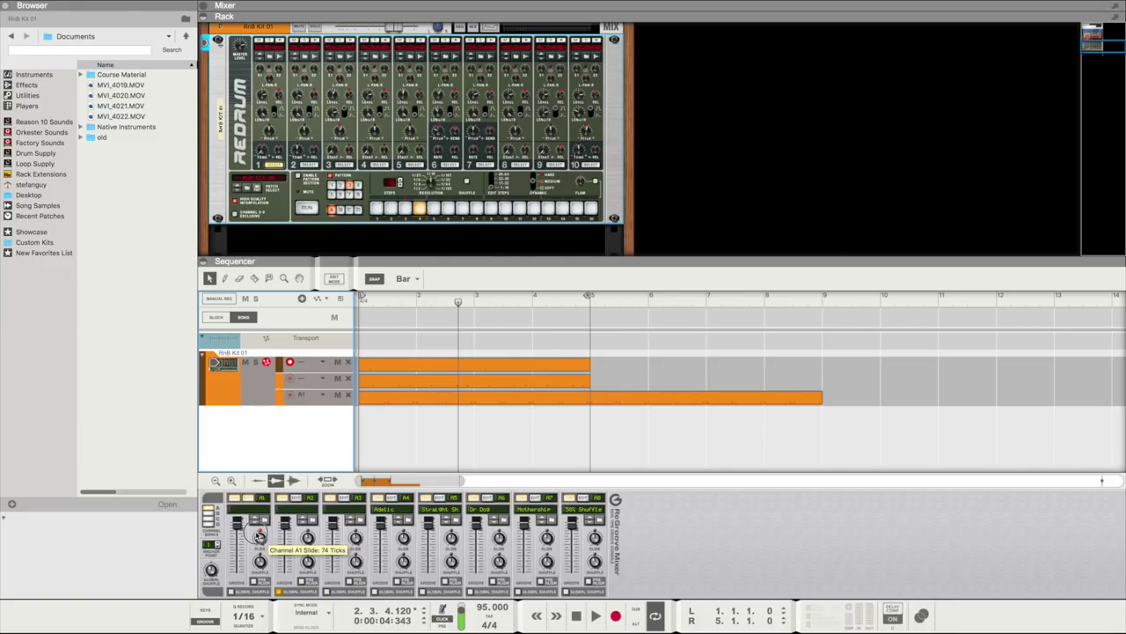
# Set ReGroove channel A1's slide to 3 ticks and its shuffle to 60% while the loop plays
pyautogui.press('space')
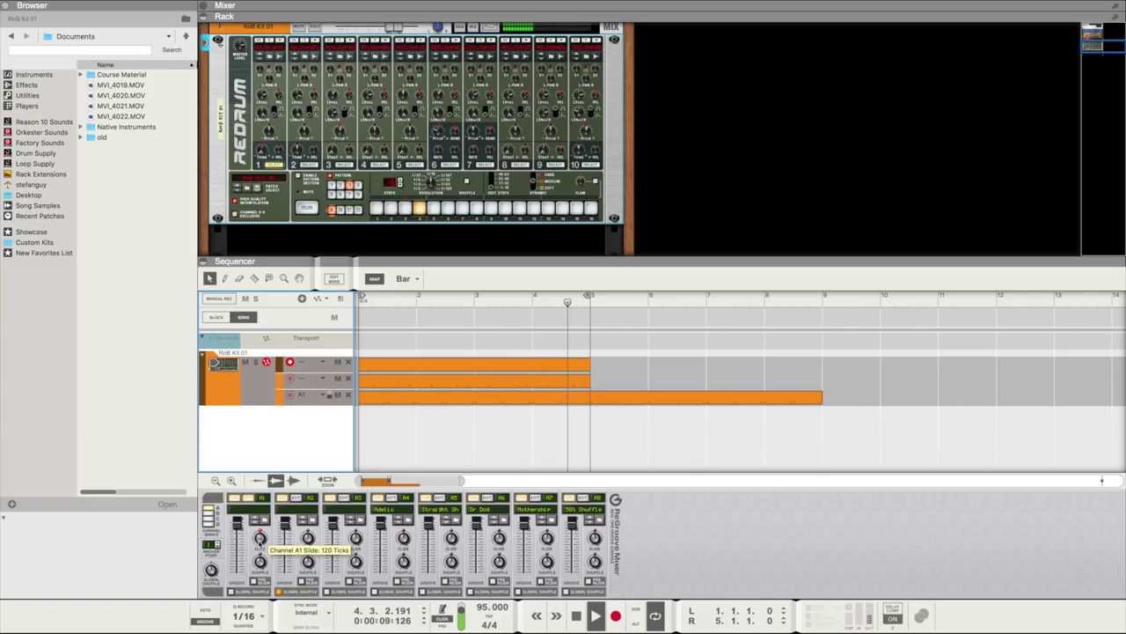
pyautogui.moveTo(259, 539); pyautogui.dragTo(260, 561)
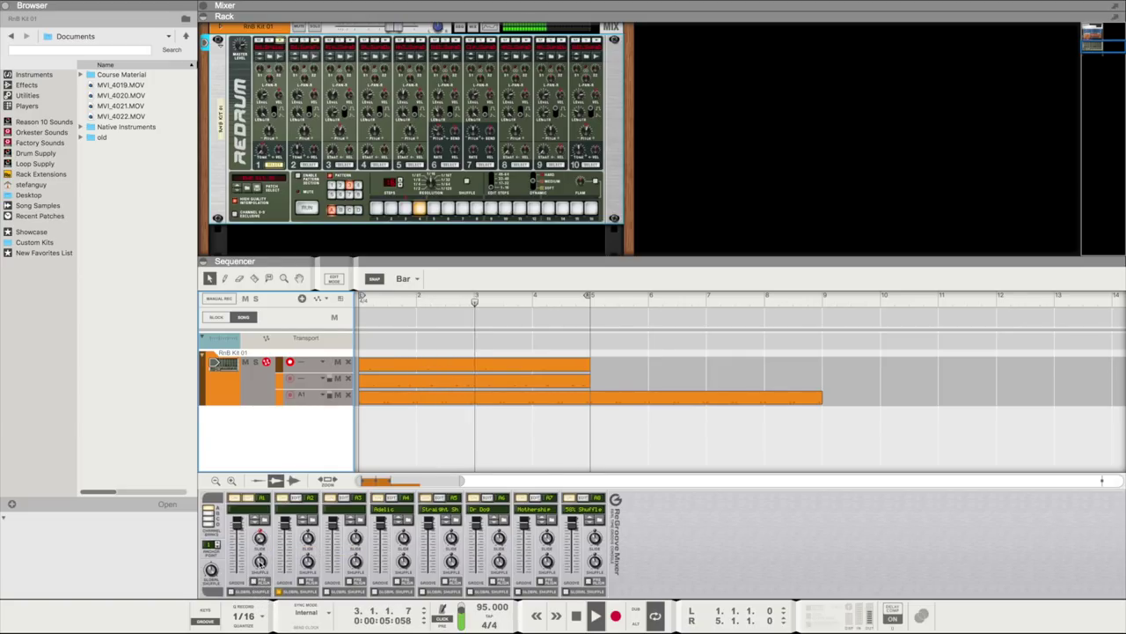
pyautogui.moveTo(260, 538); pyautogui.dragTo(259, 581)
pyautogui.press('space')
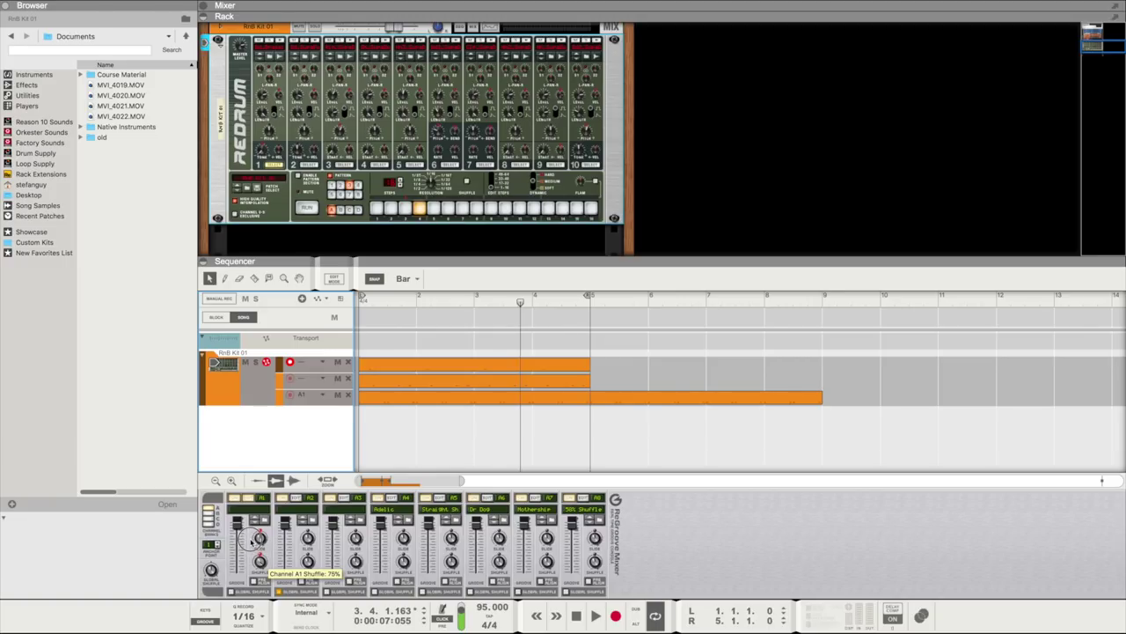
pyautogui.press('space')
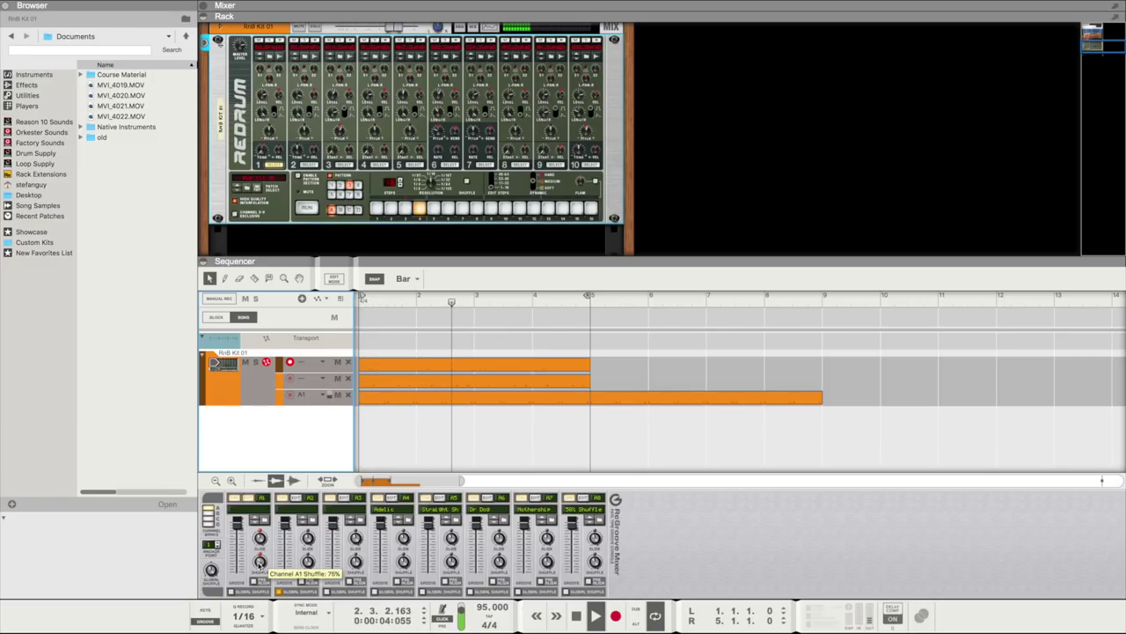
pyautogui.moveTo(260, 564); pyautogui.dragTo(258, 573)
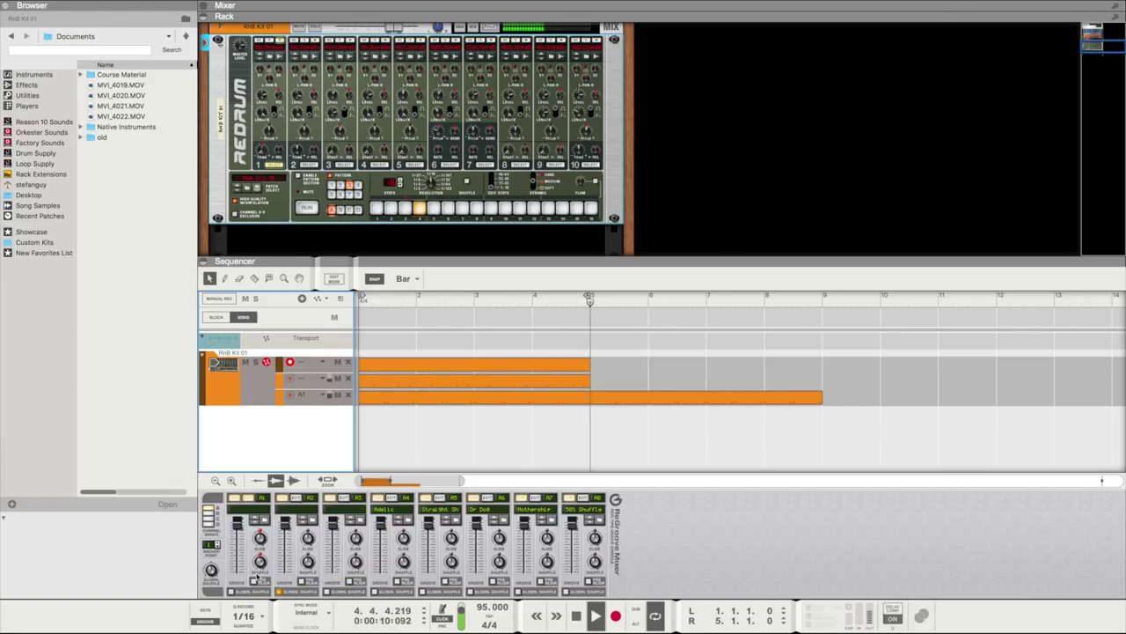
pyautogui.moveTo(260, 568)
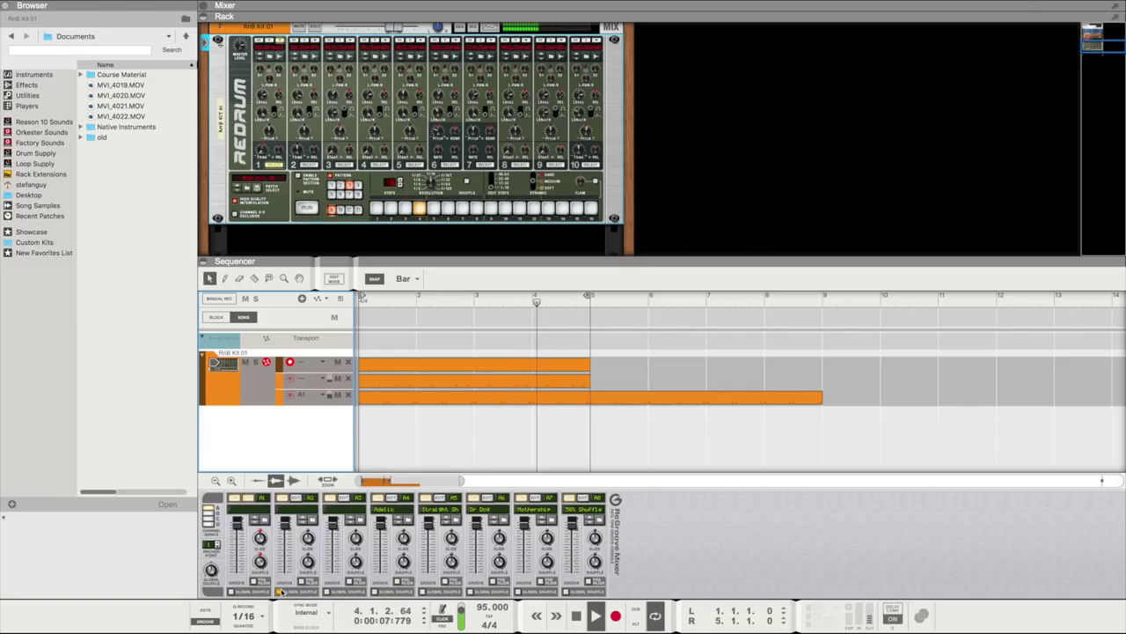
# Assign the track's middle lane to ReGroove channel A2
pyautogui.rightClick(310, 381)
pyautogui.click(314, 414)
pyautogui.click(302, 378)
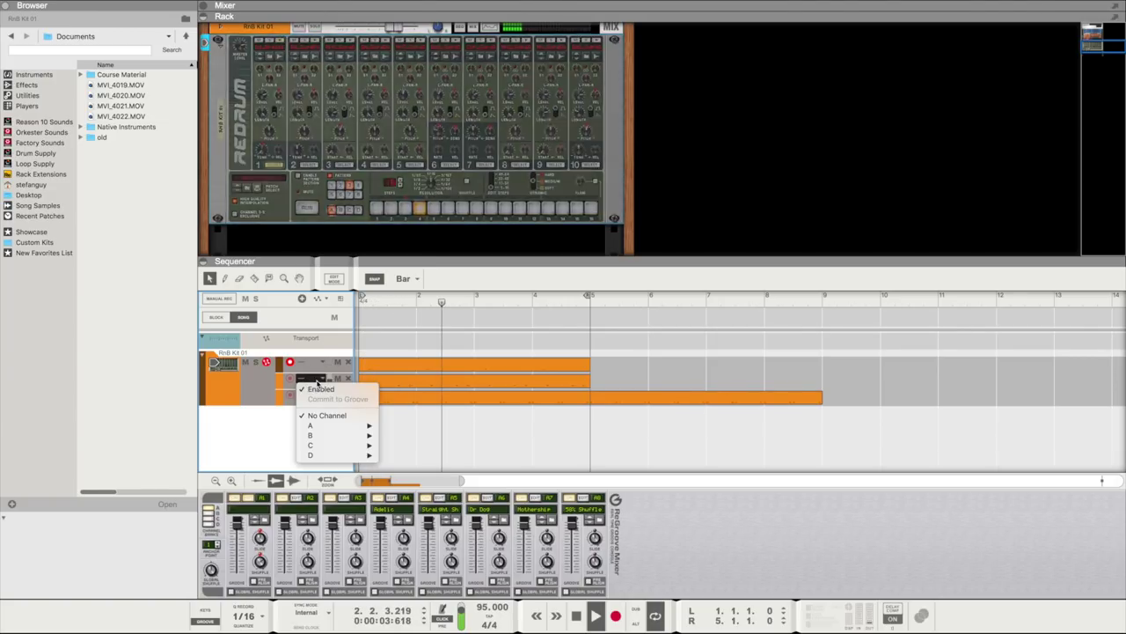
pyautogui.moveTo(343, 430)
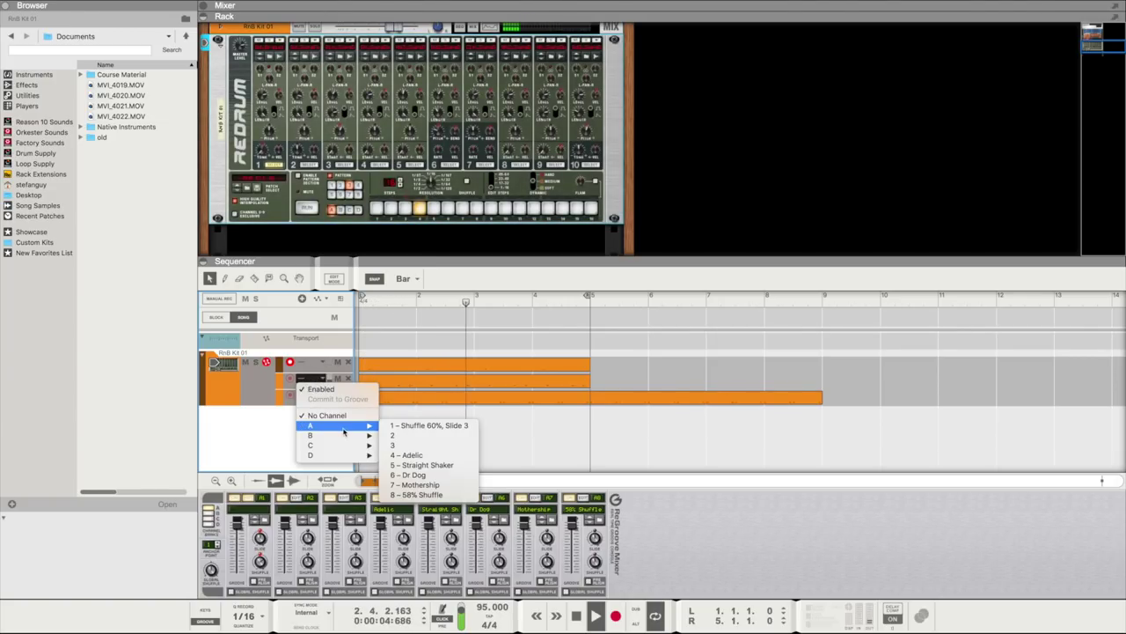
pyautogui.click(392, 434)
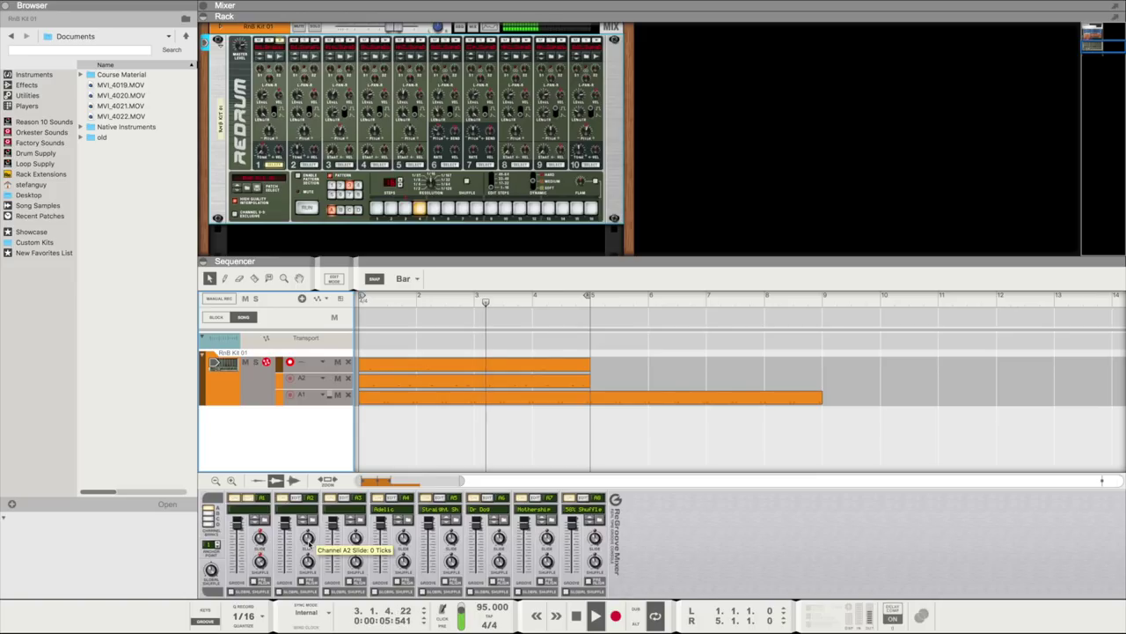
# Set ReGroove channel A2's slide to -42 ticks and its shuffle to 63% during playback
pyautogui.scroll(3, 308, 539)
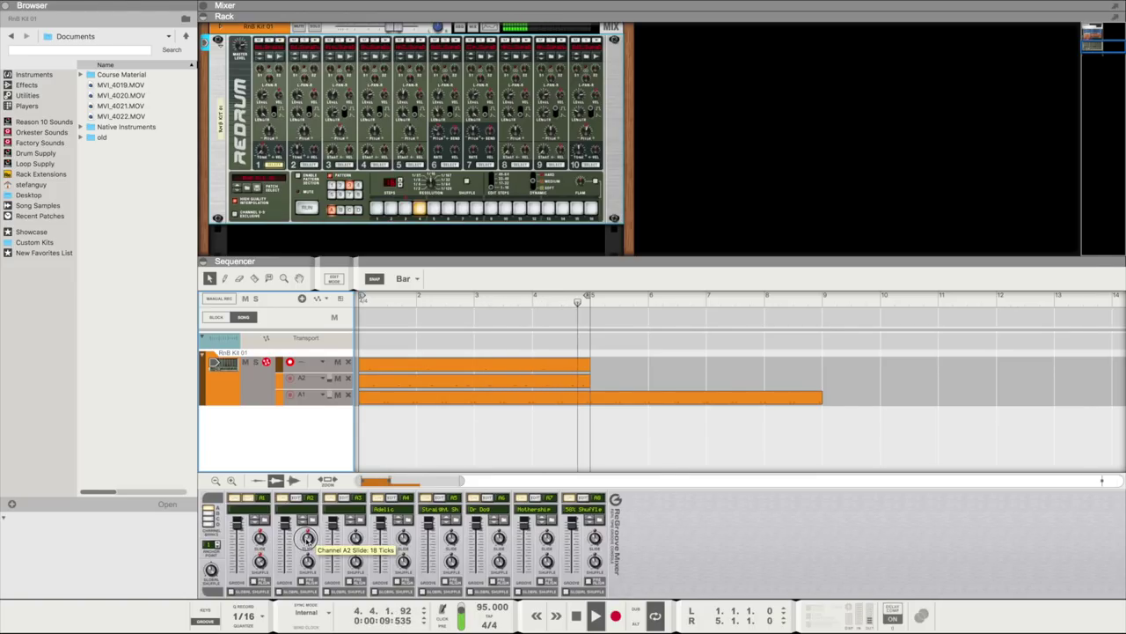
pyautogui.scroll(-2, 308, 539)
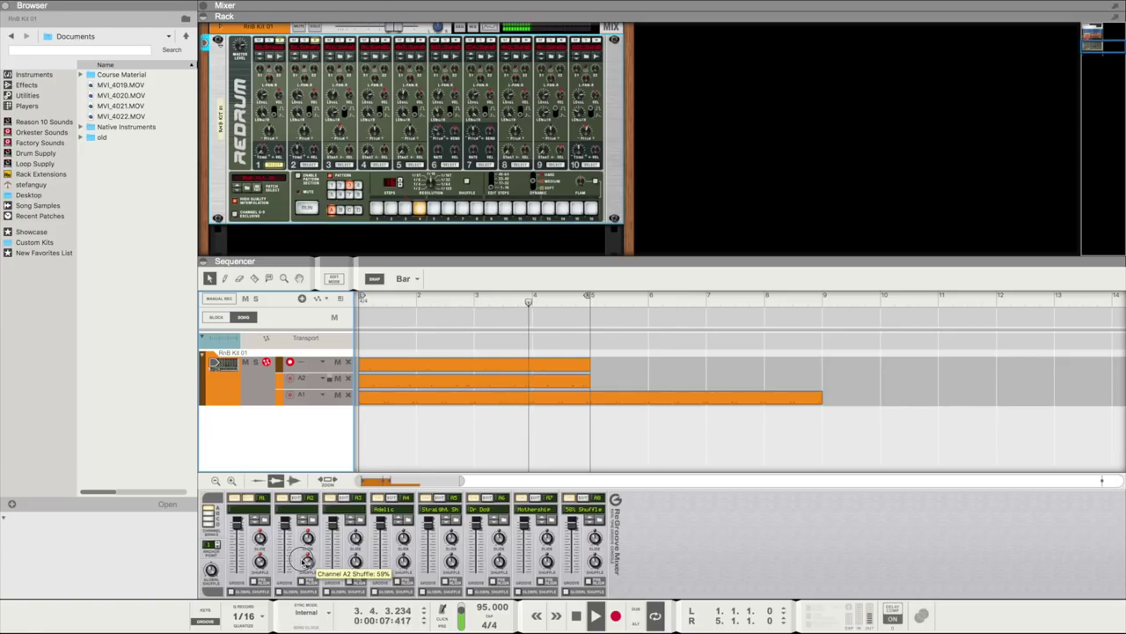
pyautogui.moveTo(307, 560)
pyautogui.mouseDown()
pyautogui.moveTo(305, 551)
pyautogui.moveTo(306, 562)
pyautogui.mouseUp()
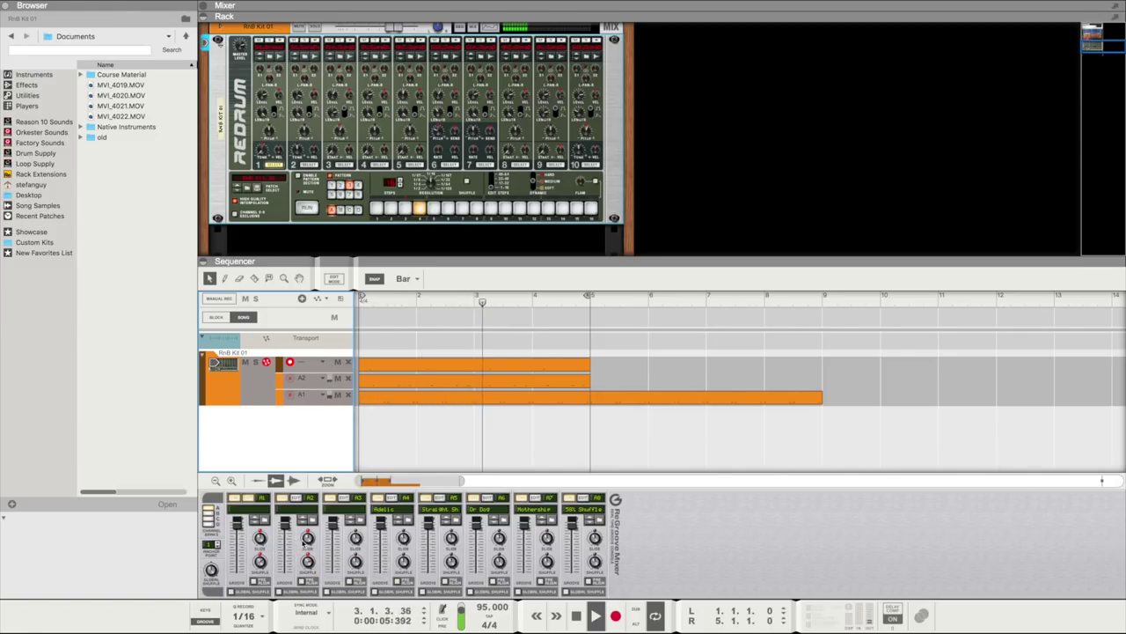
pyautogui.moveTo(306, 540); pyautogui.dragTo(308, 557)
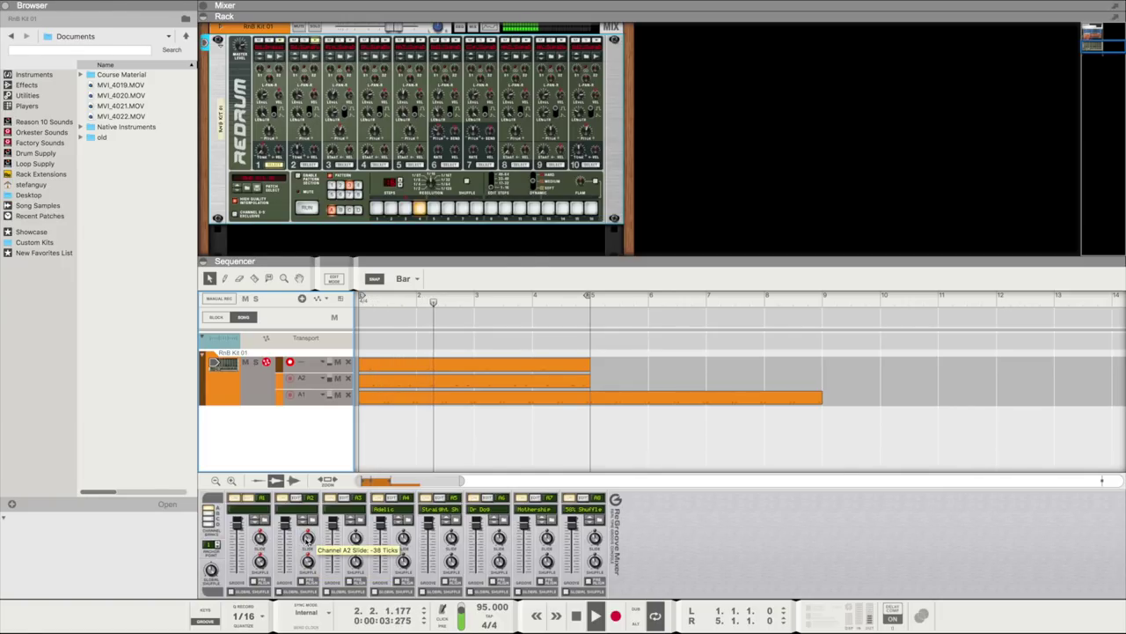
pyautogui.moveTo(307, 538); pyautogui.dragTo(308, 541)
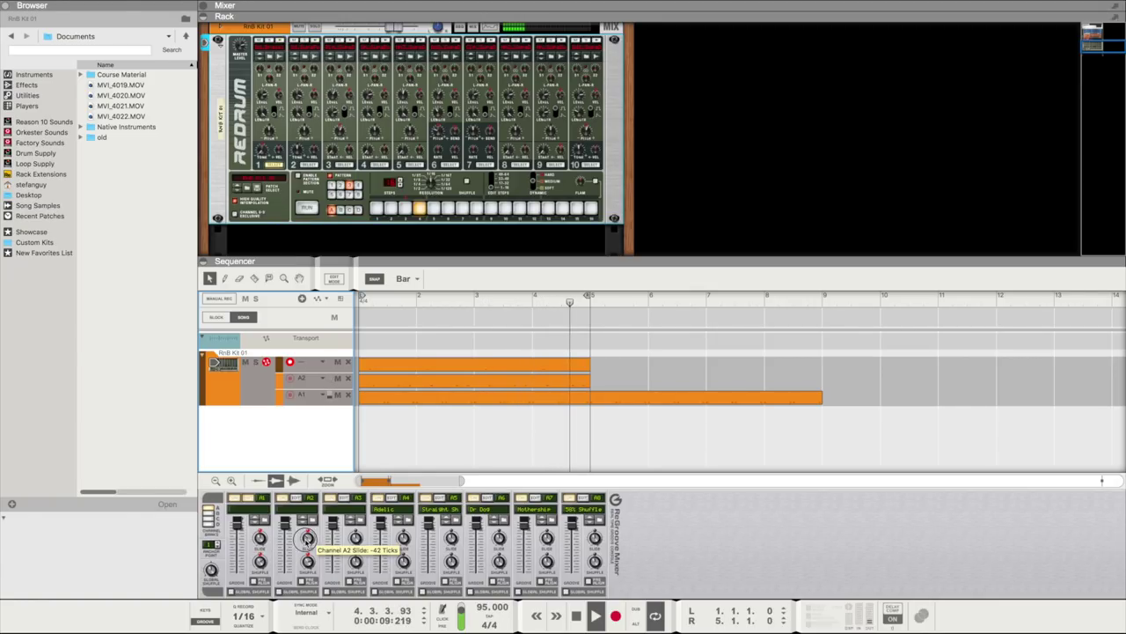
pyautogui.moveTo(308, 537)
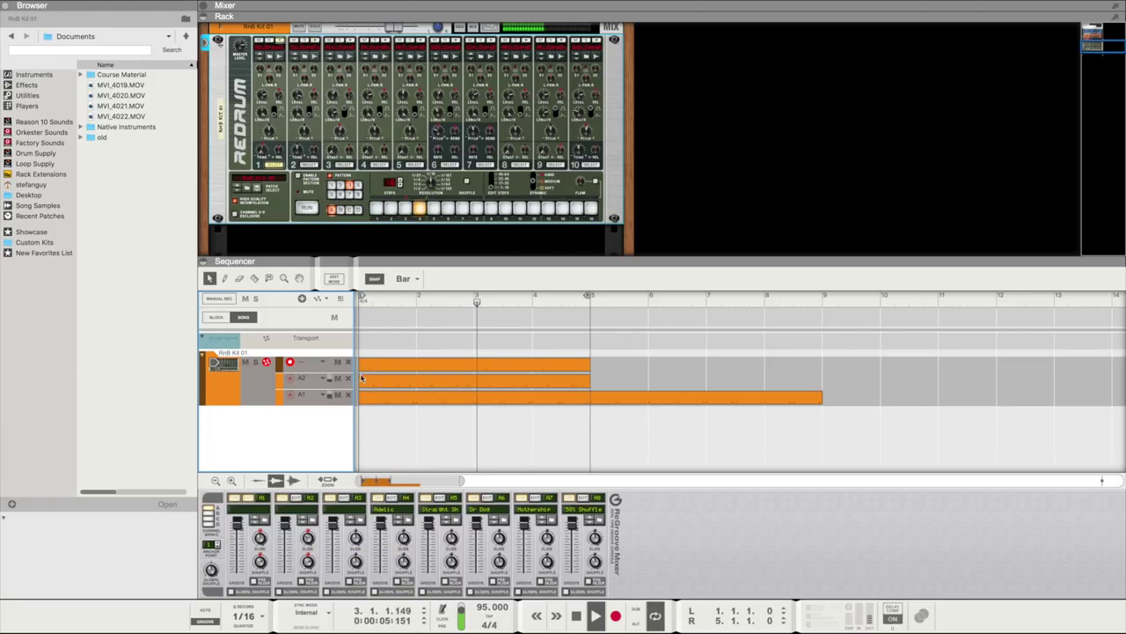
# Assign the uppermost lane to ReGroove channel A1 and set that channel's shuffle to 65%
pyautogui.click(305, 365)
pyautogui.click(305, 364)
pyautogui.click(306, 366)
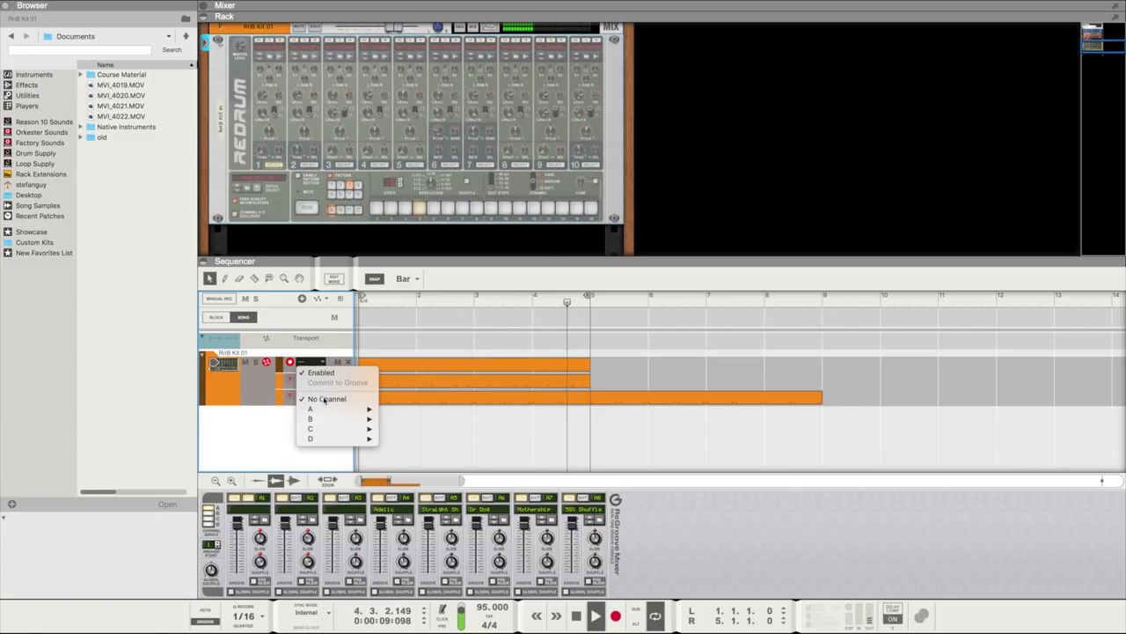
pyautogui.moveTo(365, 409)
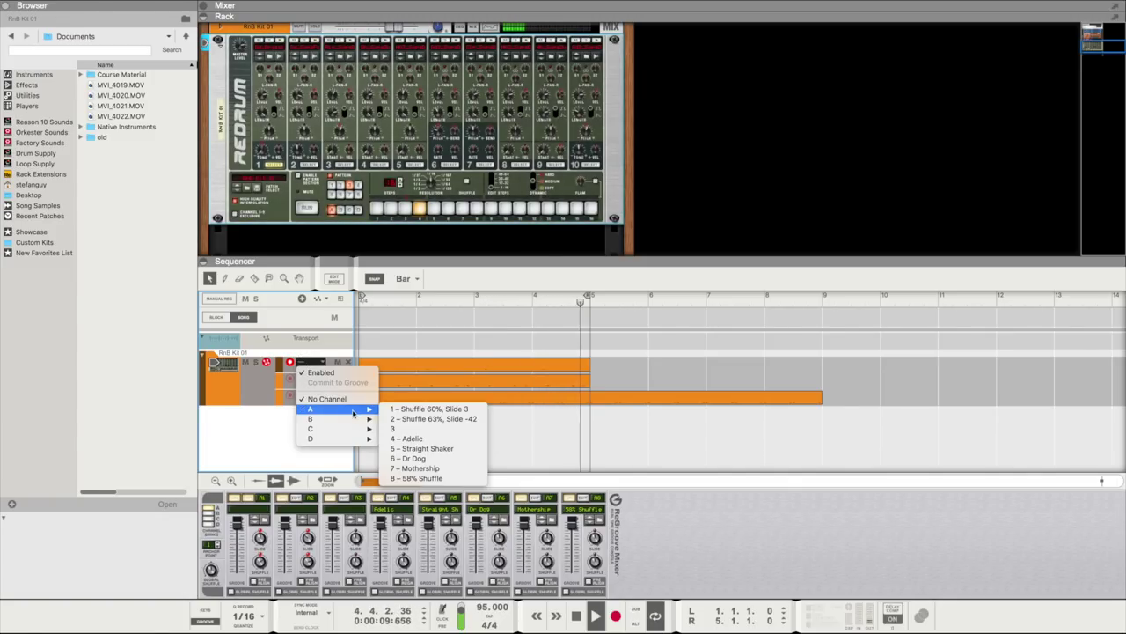
pyautogui.click(398, 410)
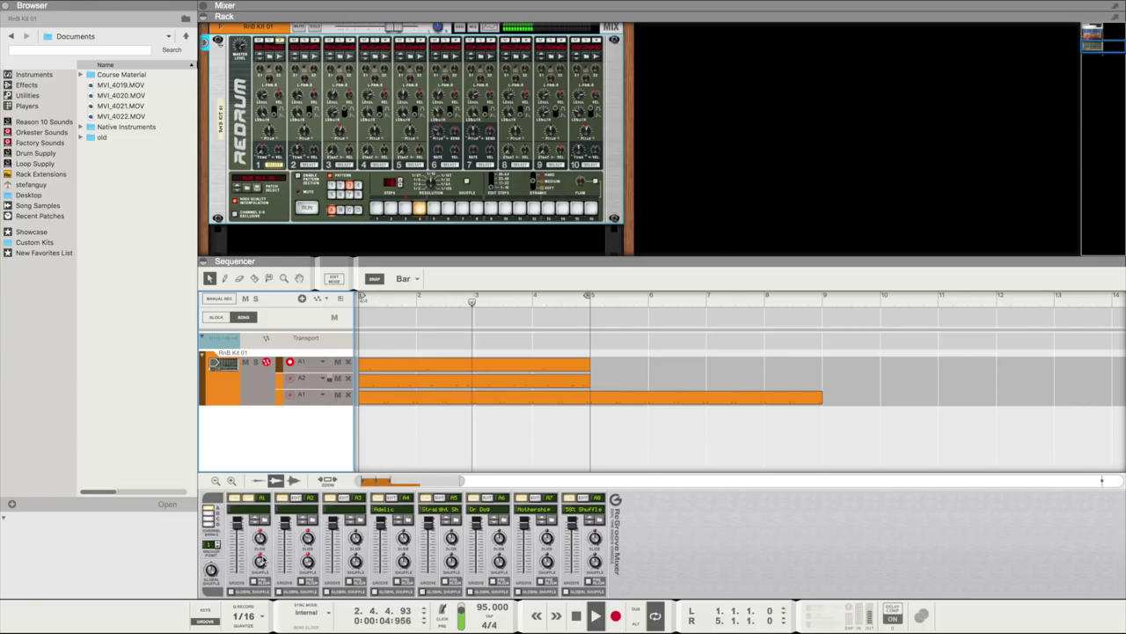
pyautogui.moveTo(260, 564)
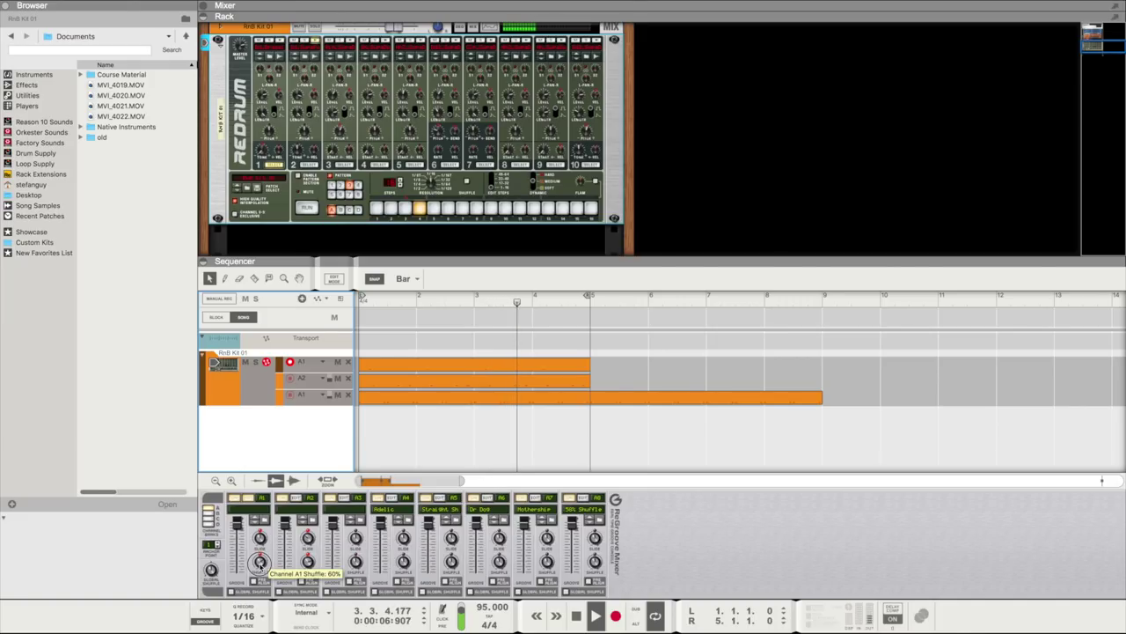
pyautogui.moveTo(259, 564); pyautogui.dragTo(260, 561)
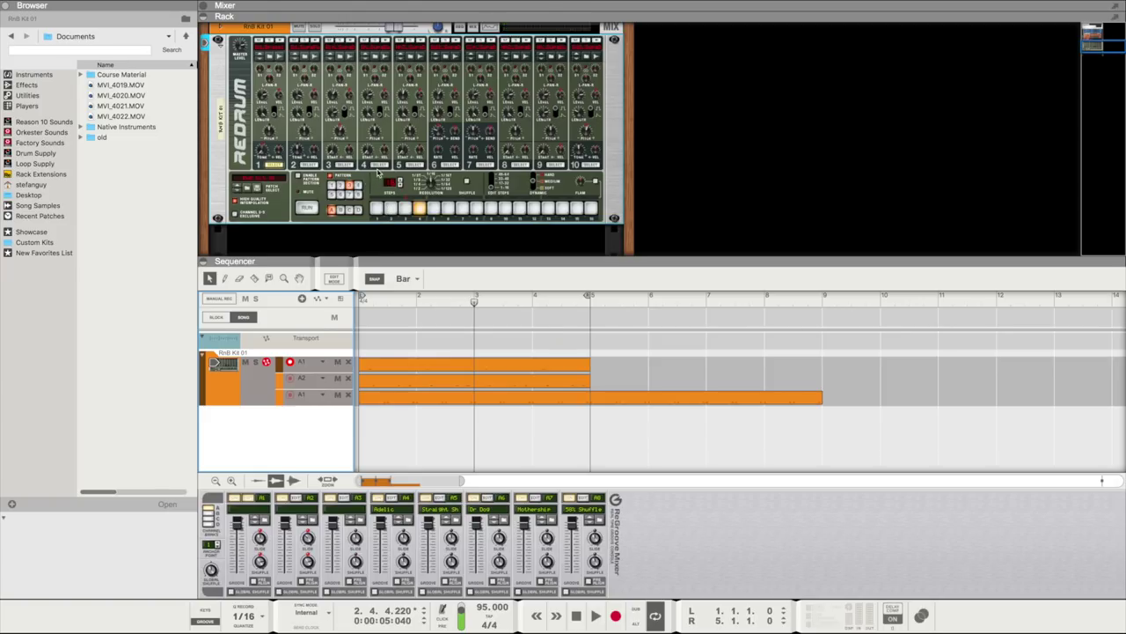
# Copy the Redrum's pattern 4 to a new lane and assign that lane to ReGroove channel A3
pyautogui.click(431, 123)
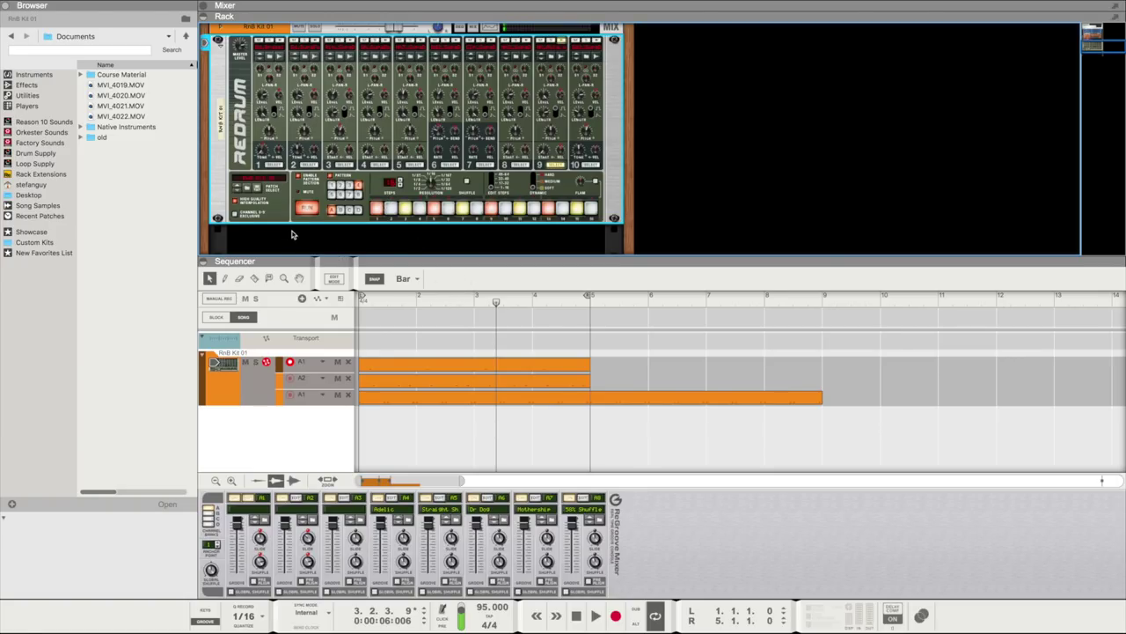
pyautogui.hotkey('ctrl', 'Return')
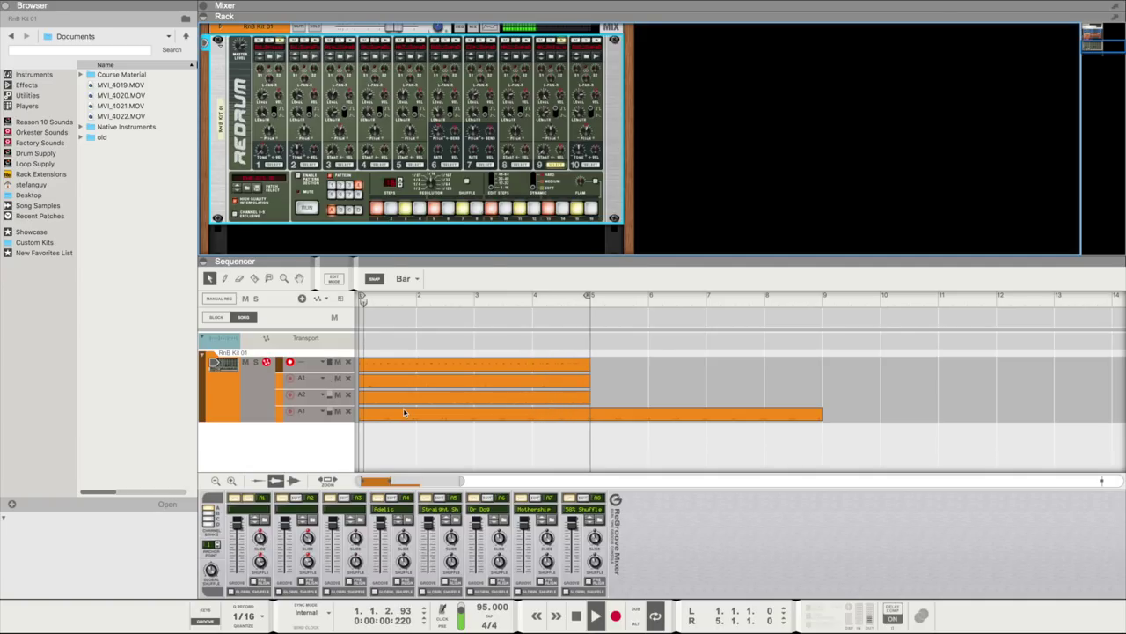
pyautogui.click(309, 365)
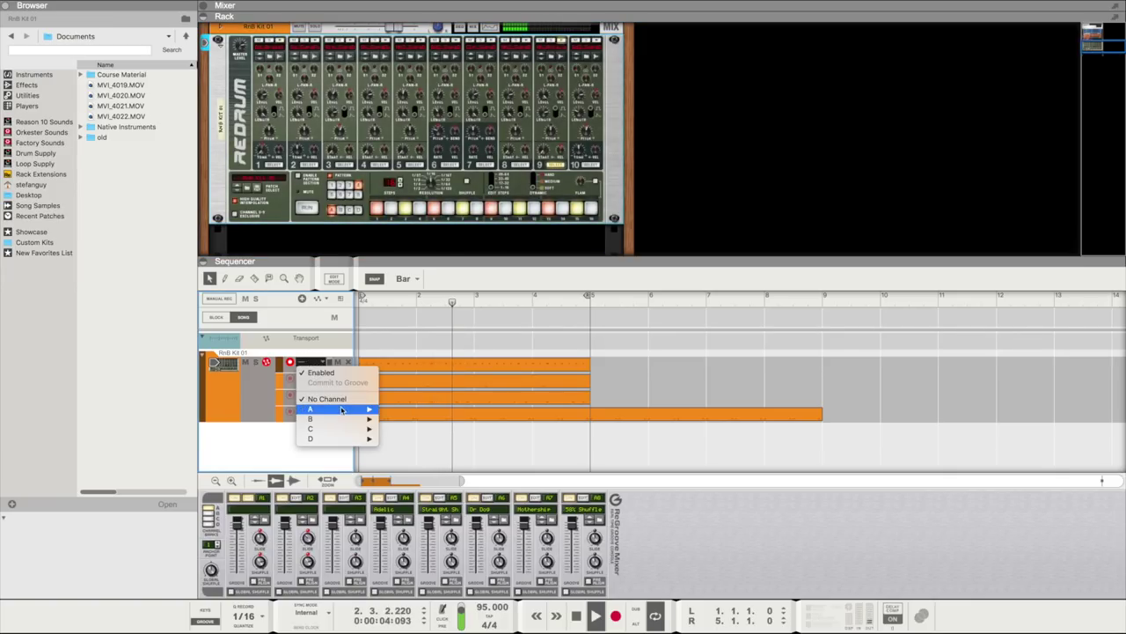
pyautogui.moveTo(342, 411)
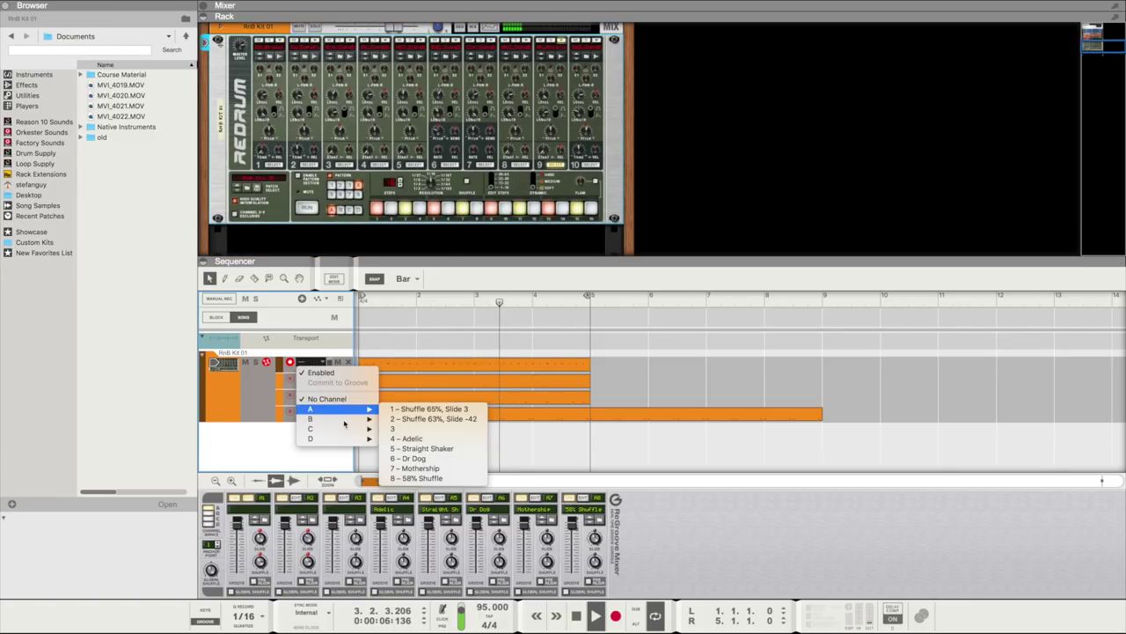
pyautogui.click(403, 430)
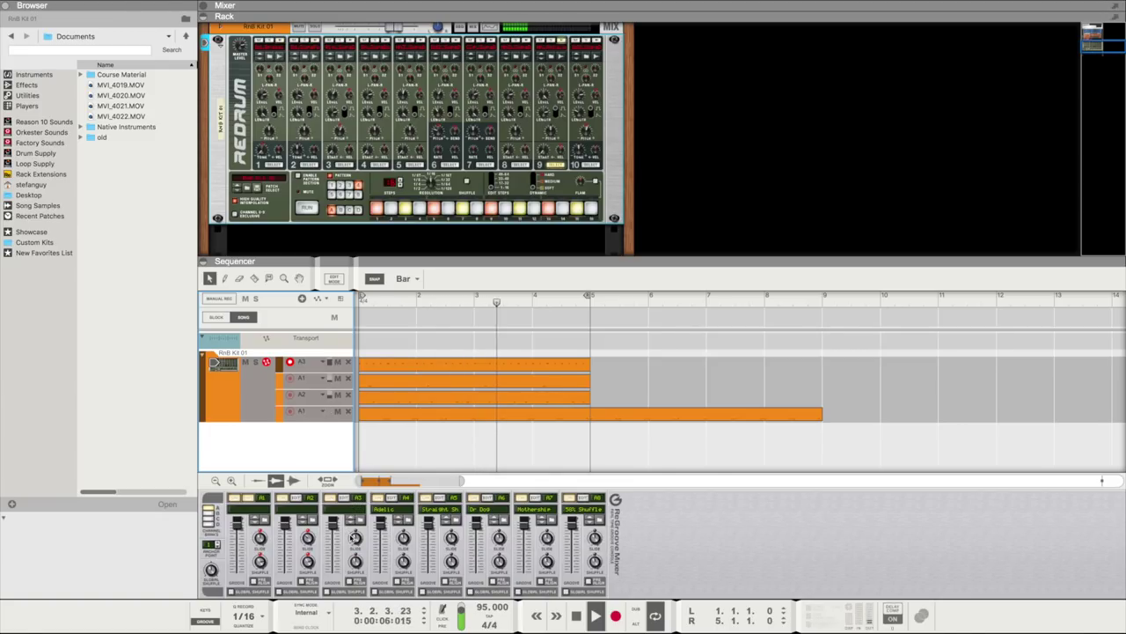
# Adjust the slide of ReGroove channel A3 while listening to the loop, and stop playback
pyautogui.moveTo(356, 539)
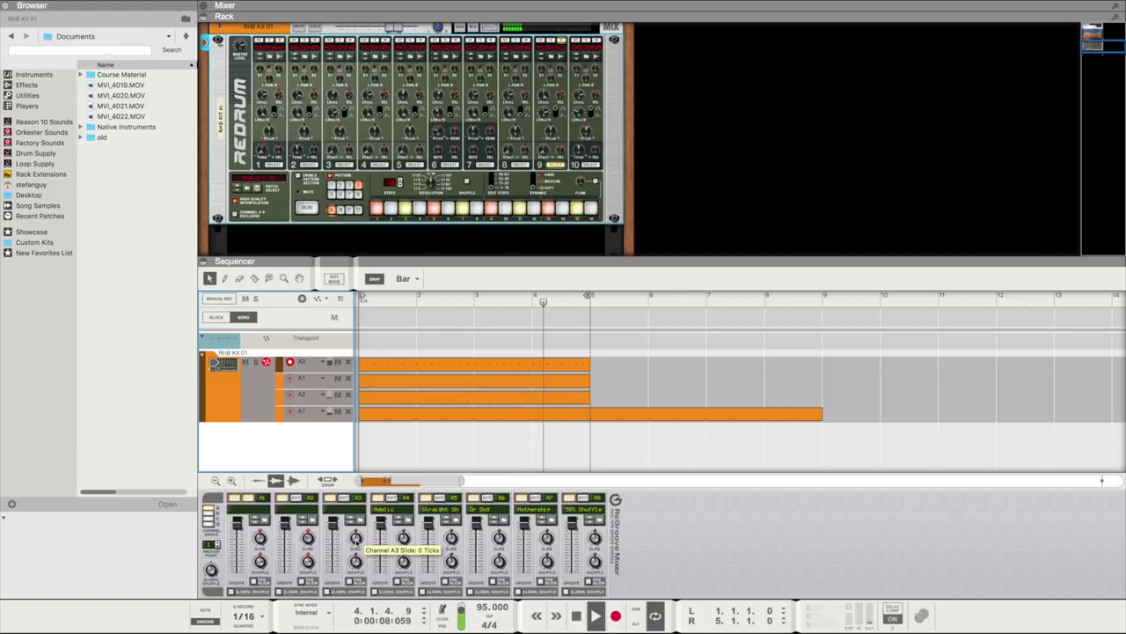
pyautogui.moveTo(355, 539); pyautogui.dragTo(367, 590)
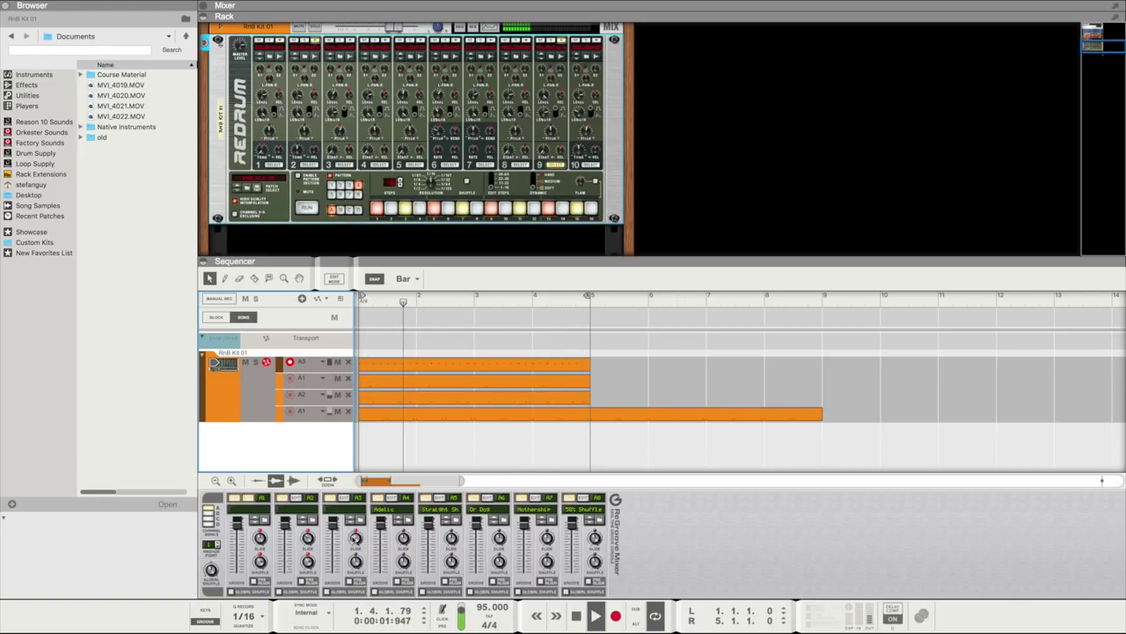
pyautogui.moveTo(356, 539)
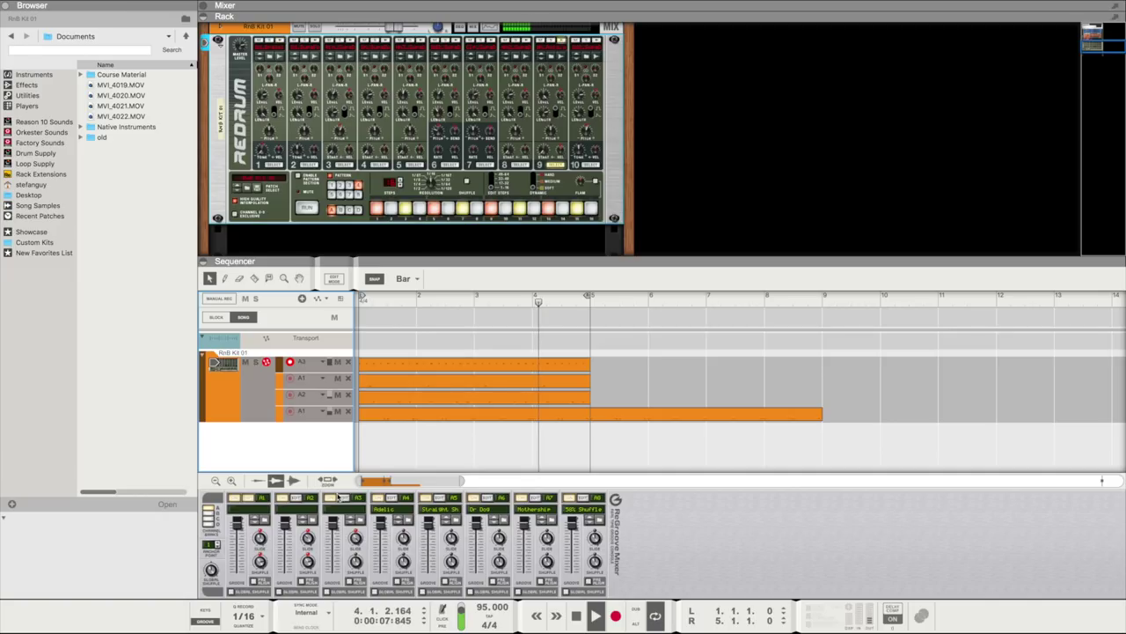
pyautogui.moveTo(356, 535); pyautogui.dragTo(356, 560)
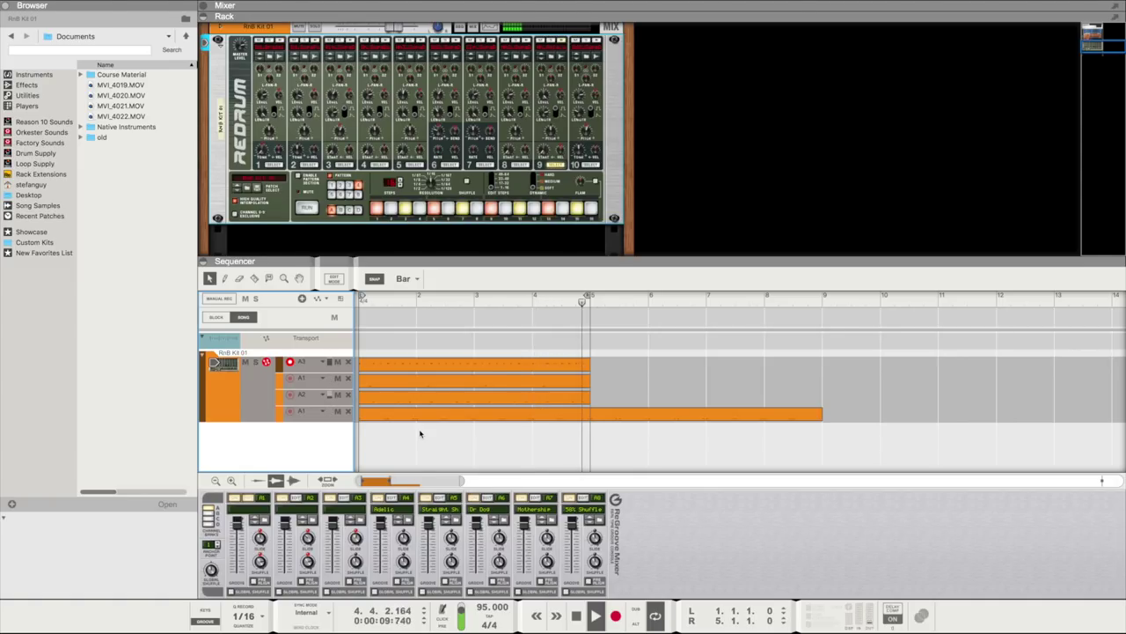
pyautogui.press('space')
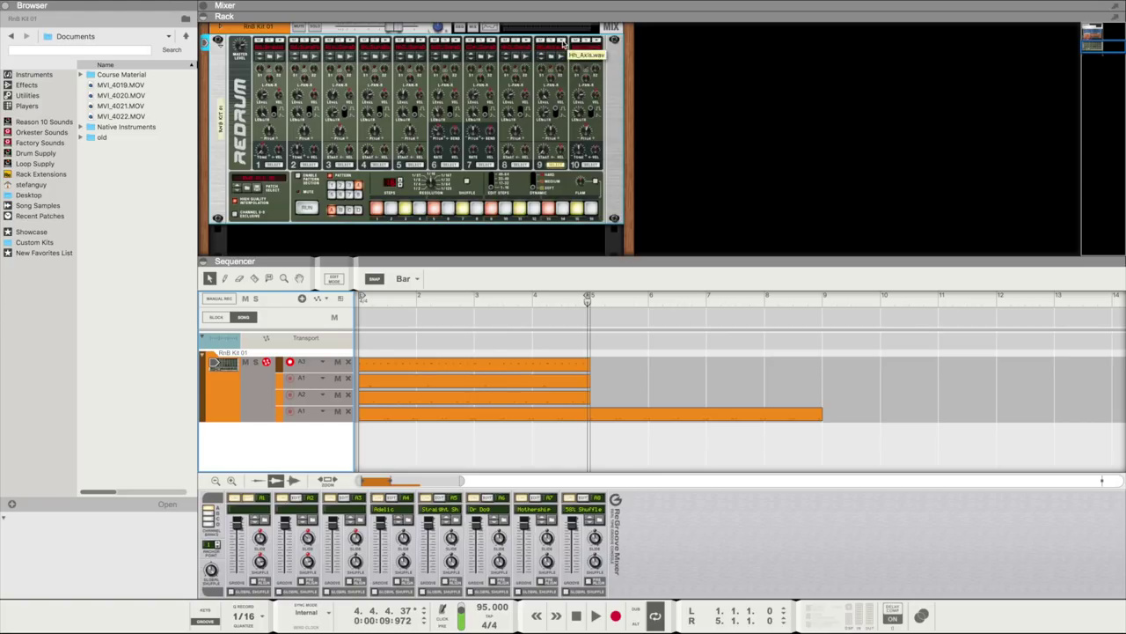
# Run the Redrum on pattern 5, program a drum 8 hit on step 1, and change that hit's dynamic level
pyautogui.click(520, 44)
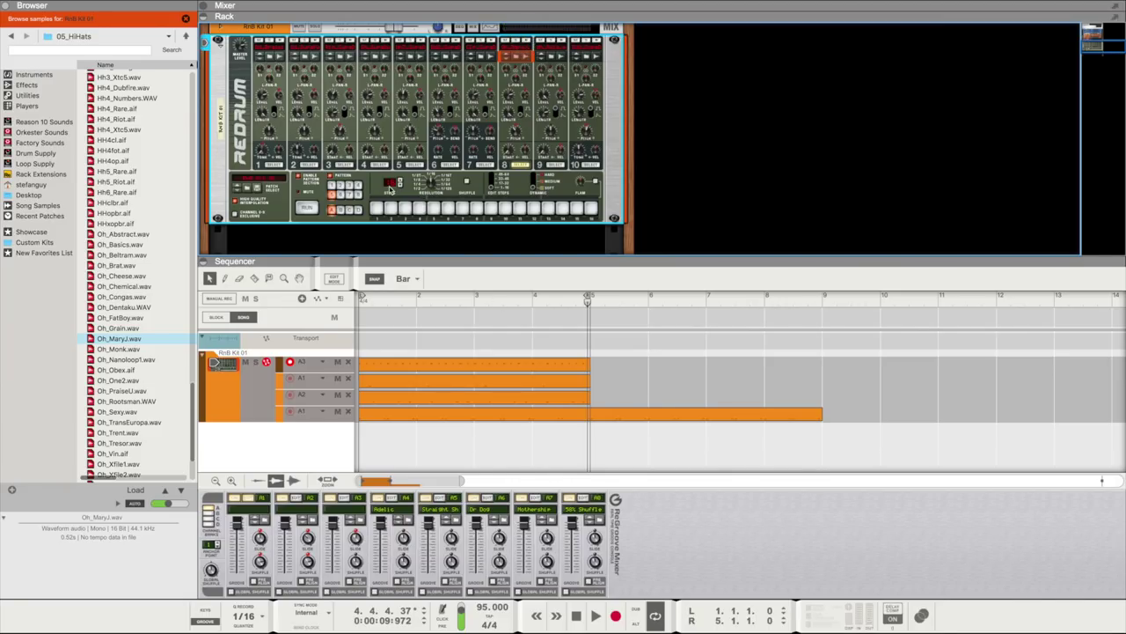
pyautogui.click(306, 208)
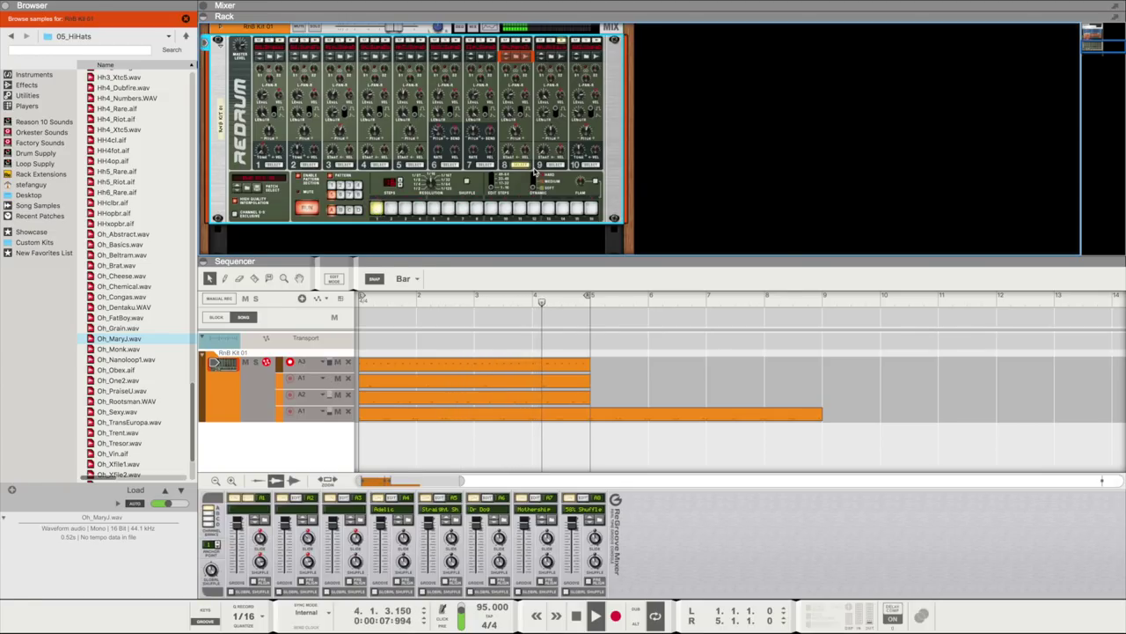
pyautogui.click(378, 211)
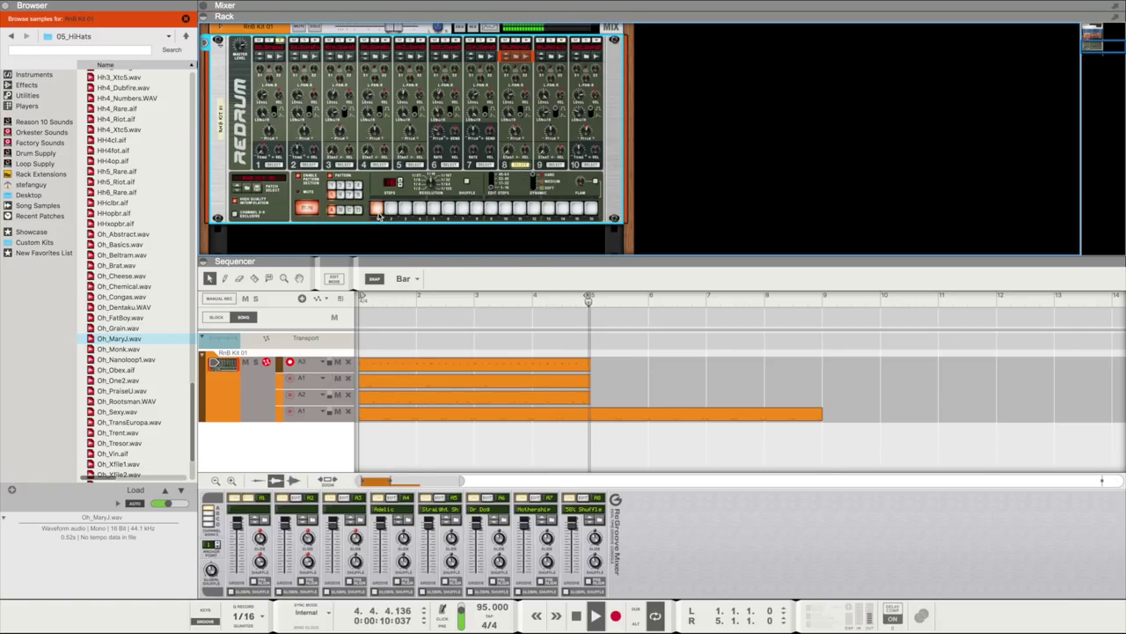
pyautogui.click(537, 180)
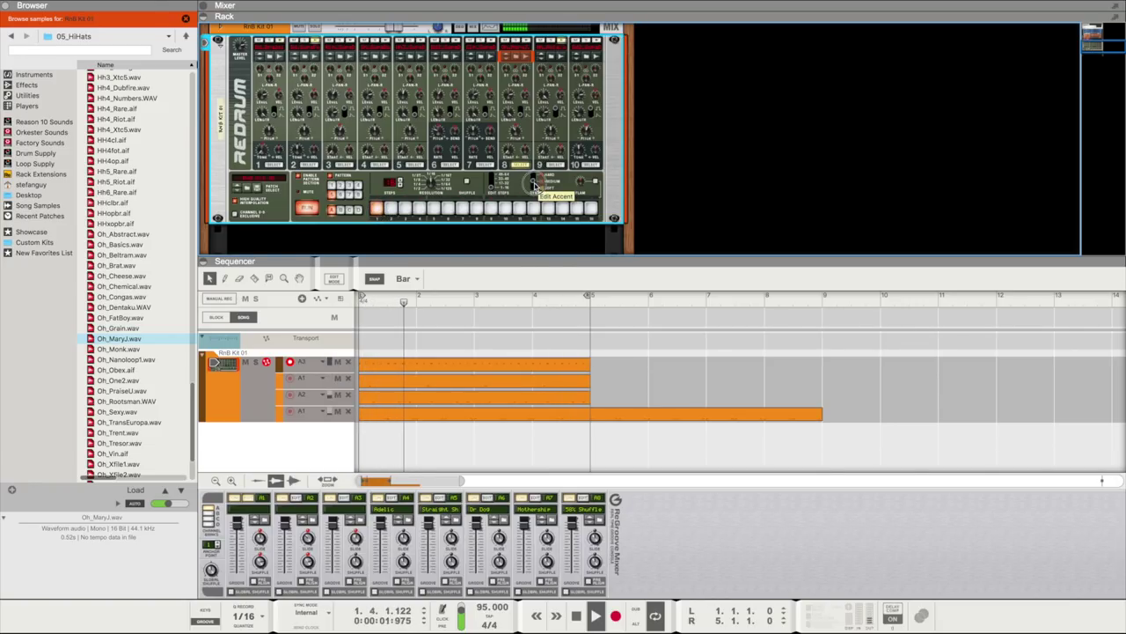
pyautogui.click(376, 209)
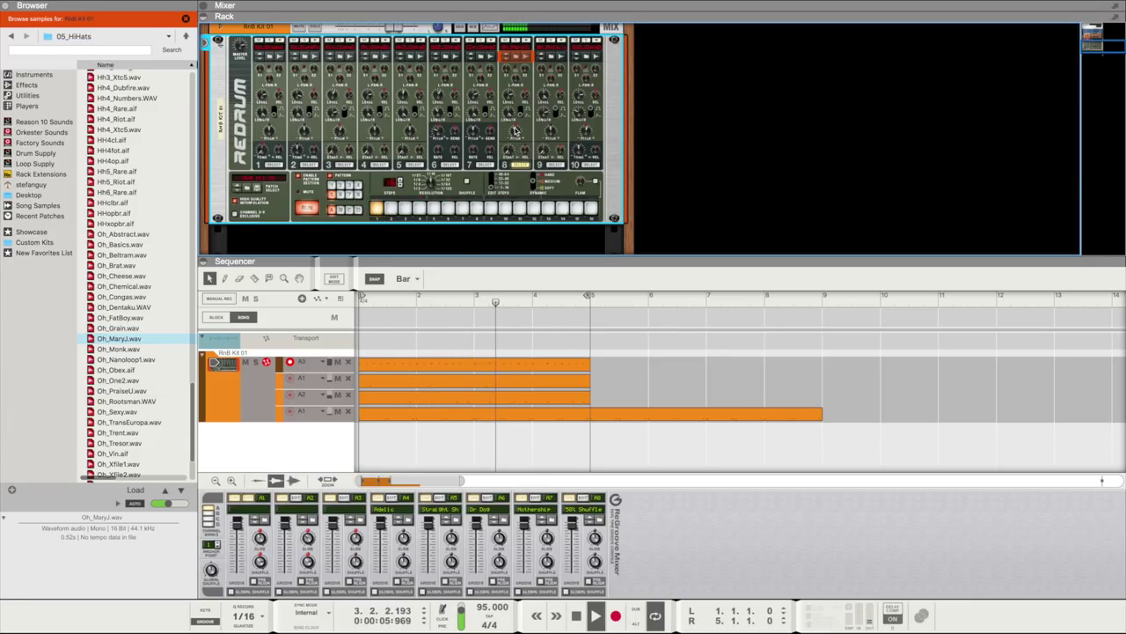
# Lower drum 8's pitch to -14, adjust its length while listening to the loop, and stop playback
pyautogui.moveTo(517, 138); pyautogui.dragTo(516, 138)
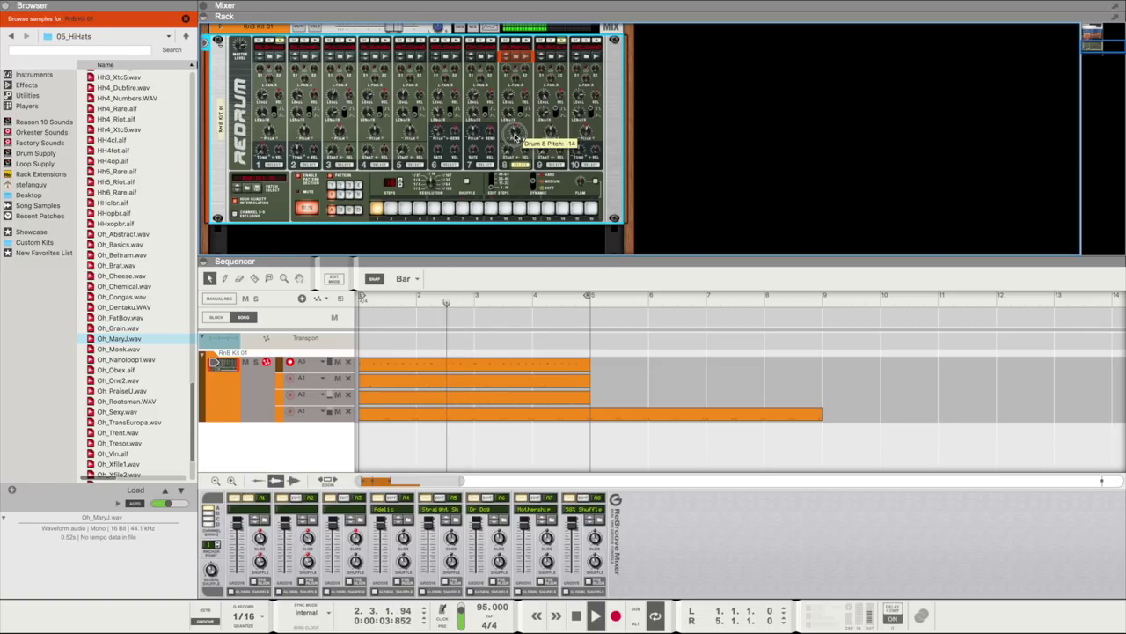
pyautogui.moveTo(508, 117)
pyautogui.mouseDown()
pyautogui.moveTo(508, 131)
pyautogui.moveTo(507, 117)
pyautogui.mouseUp()
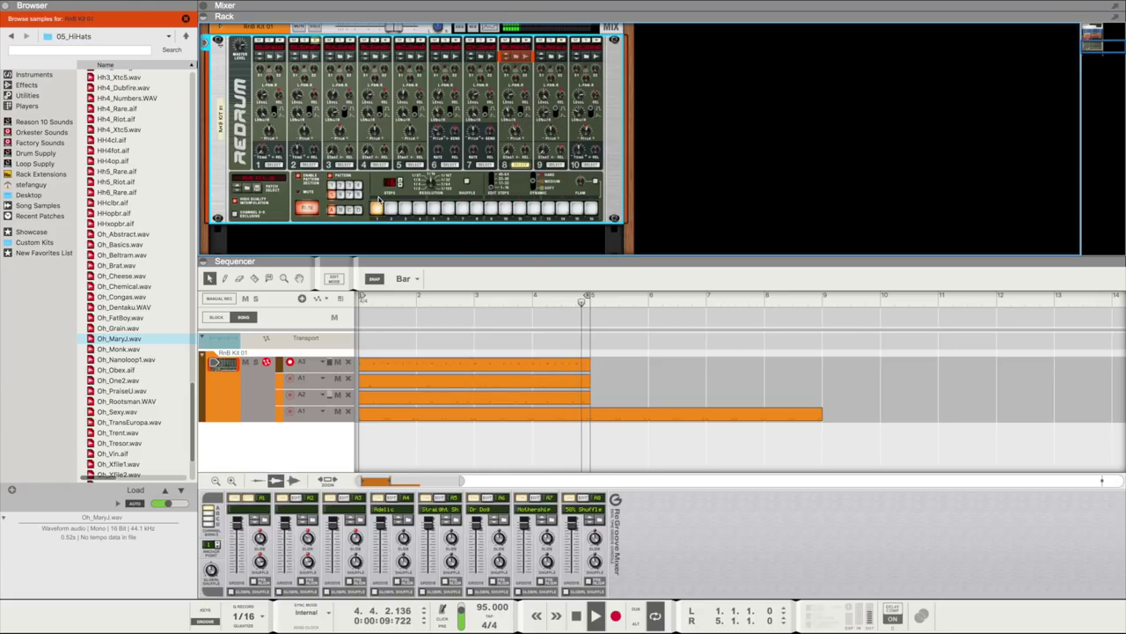
pyautogui.press('space')
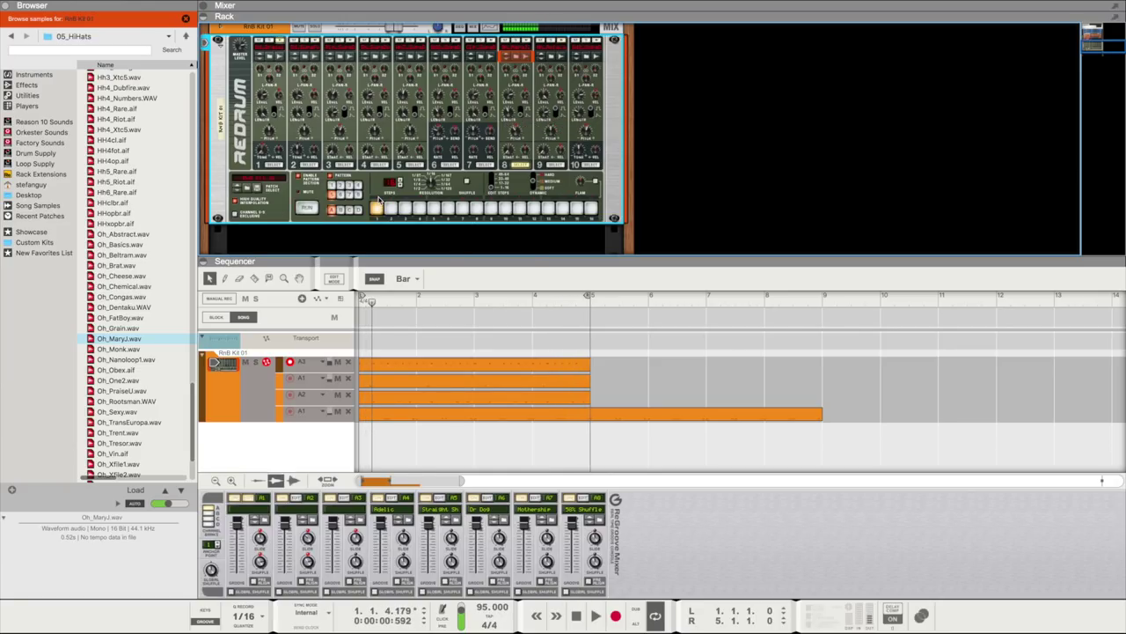
# Copy the Redrum's pattern 5 to a new sequencer lane and play the loop briefly
pyautogui.rightClick(307, 194)
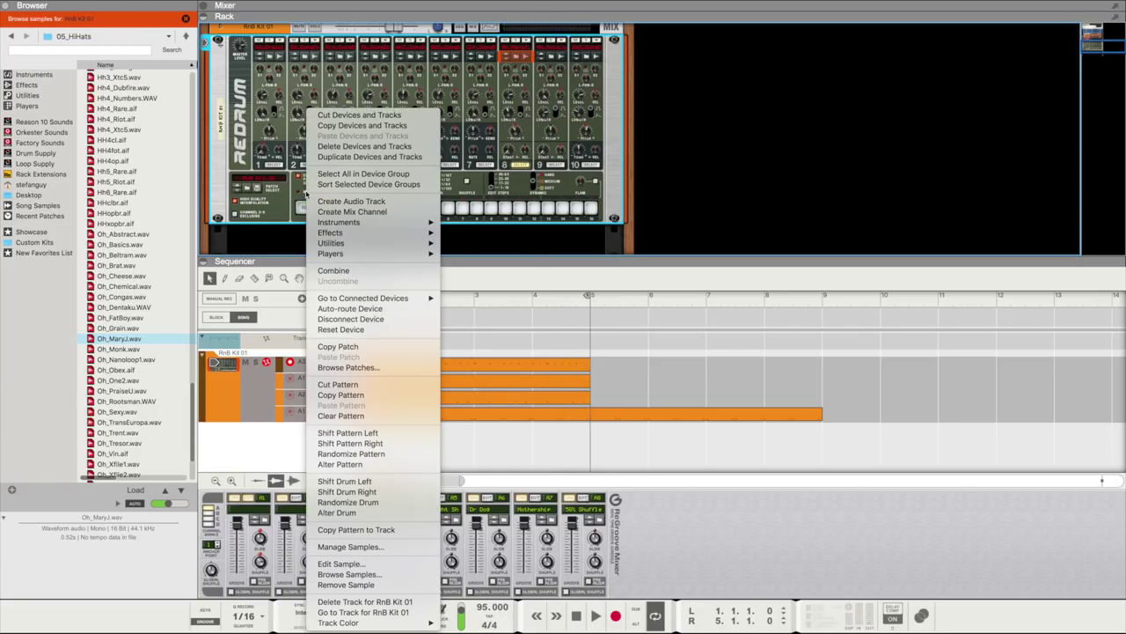
pyautogui.click(393, 531)
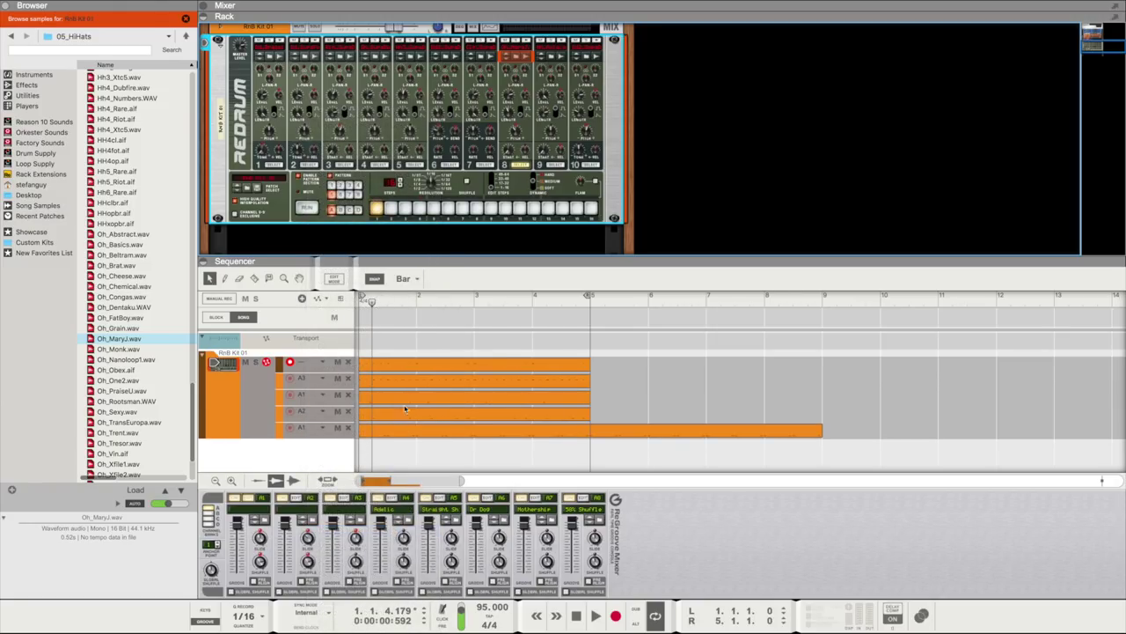
pyautogui.press('space')
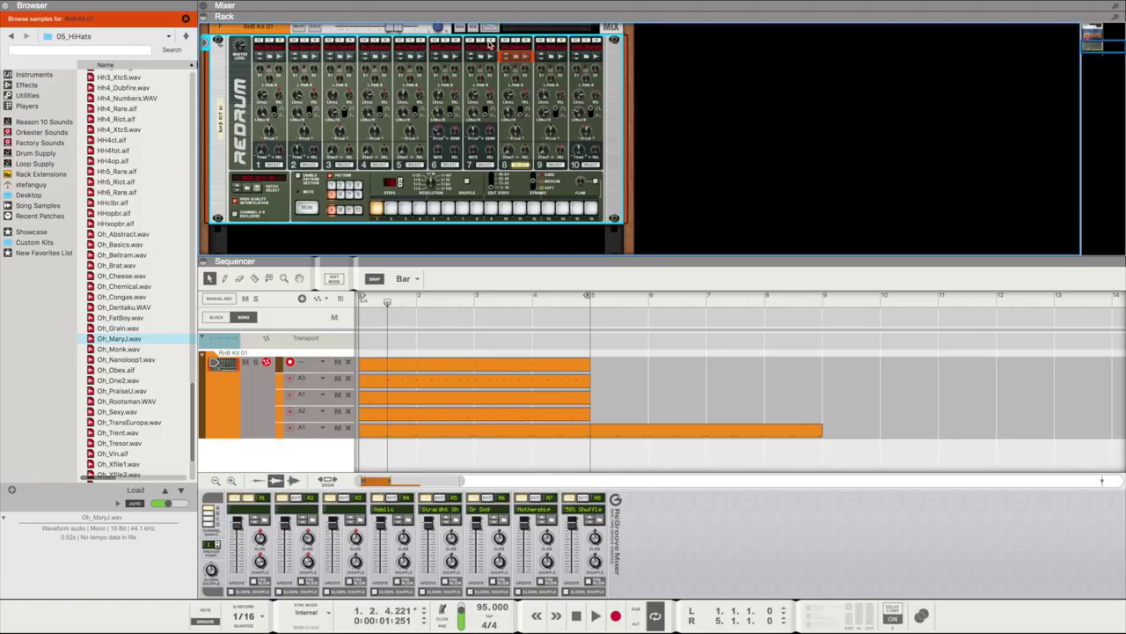
# Switch the Redrum to pattern 6 and load the sample Clp_Tresor.wav into drum 7
pyautogui.click(341, 196)
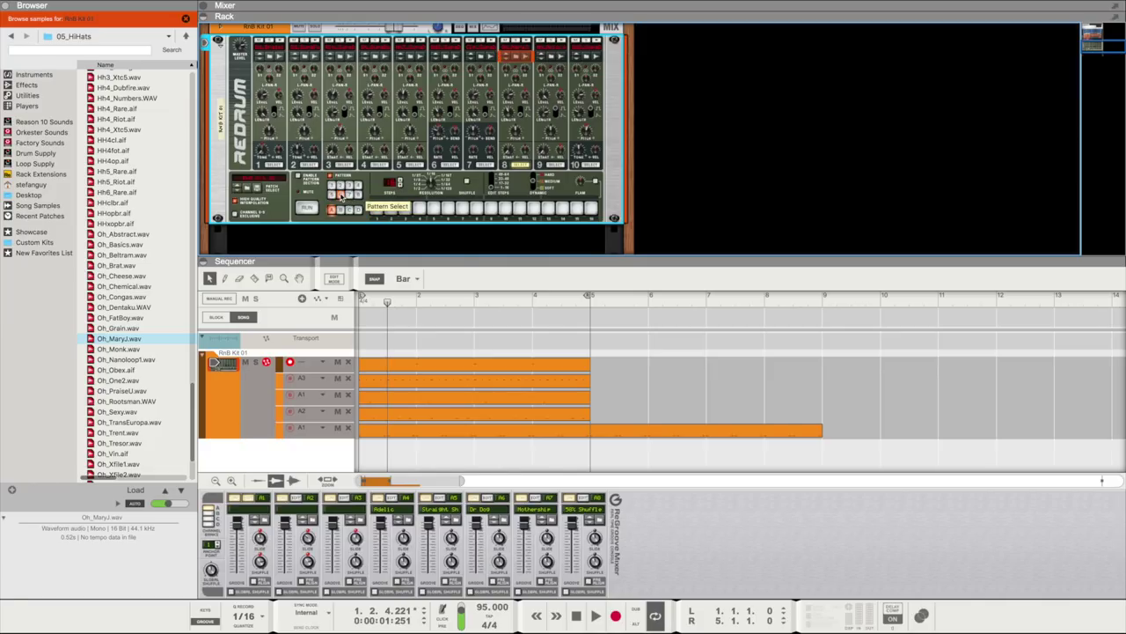
pyautogui.click(484, 58)
pyautogui.click(490, 43)
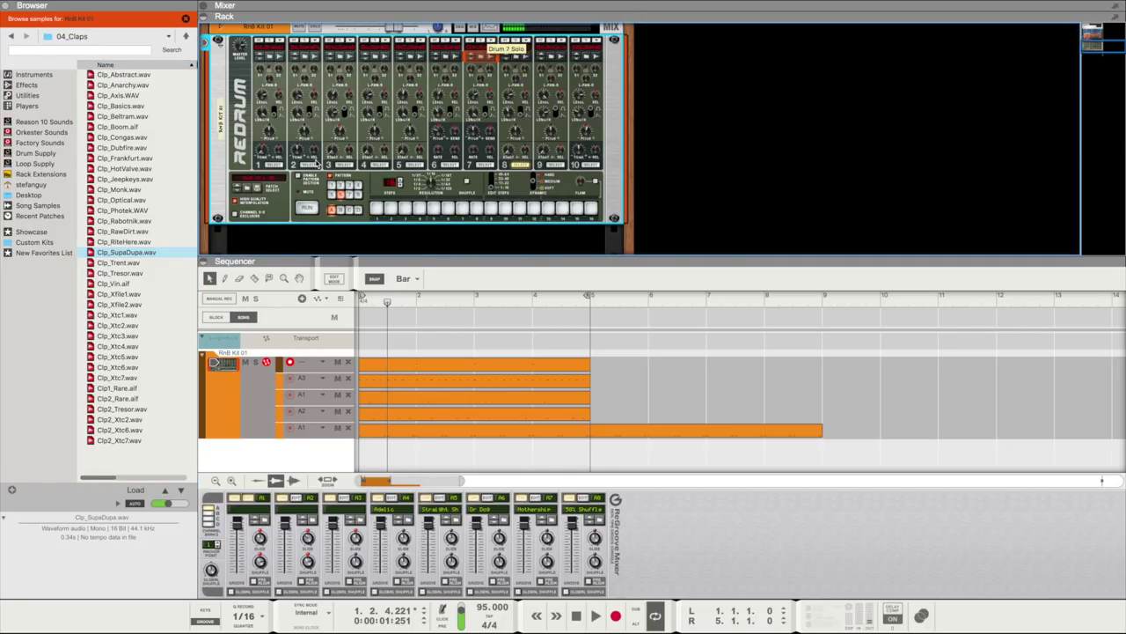
pyautogui.click(124, 274)
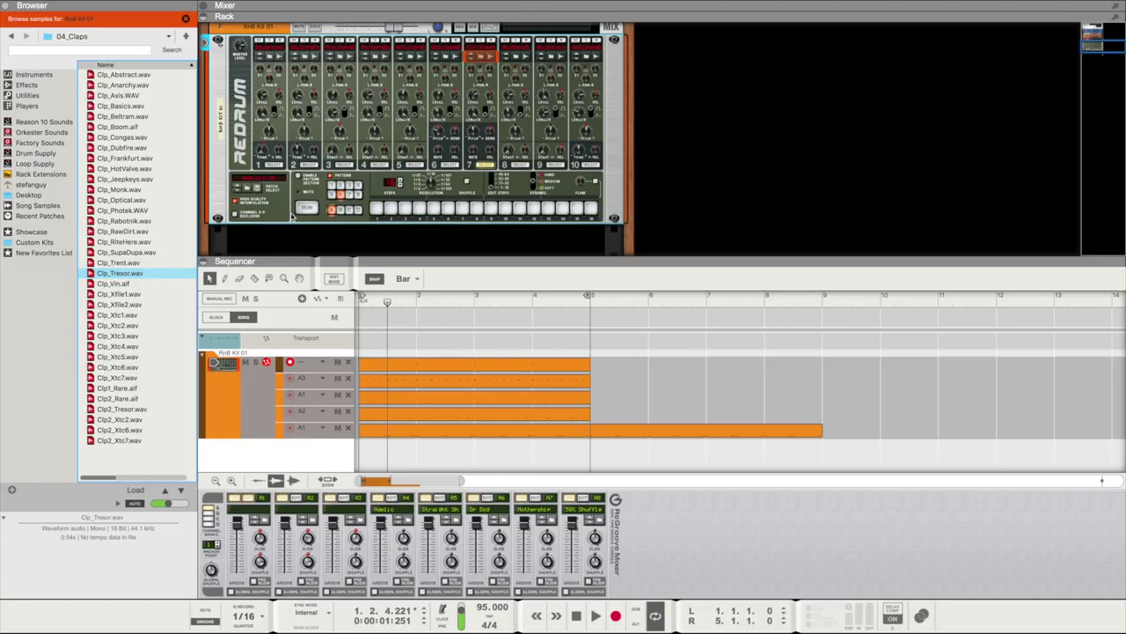
pyautogui.click(490, 40)
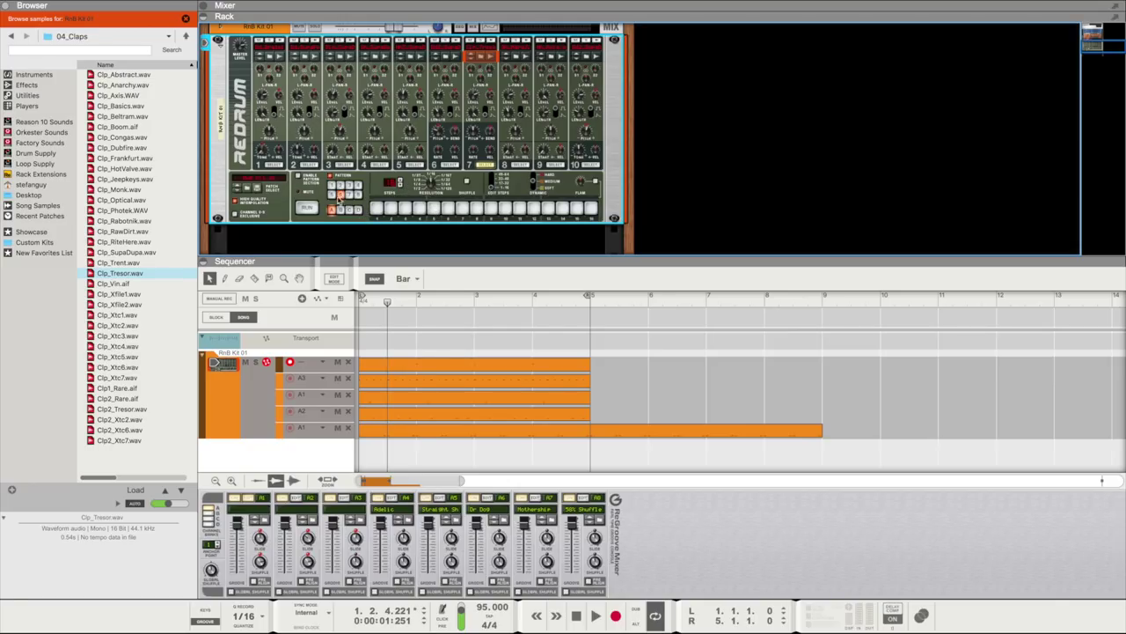
# Program drum 7 hits on steps 5, 12 and 15 of pattern 6 while auditioning them with the loop
pyautogui.press('space')
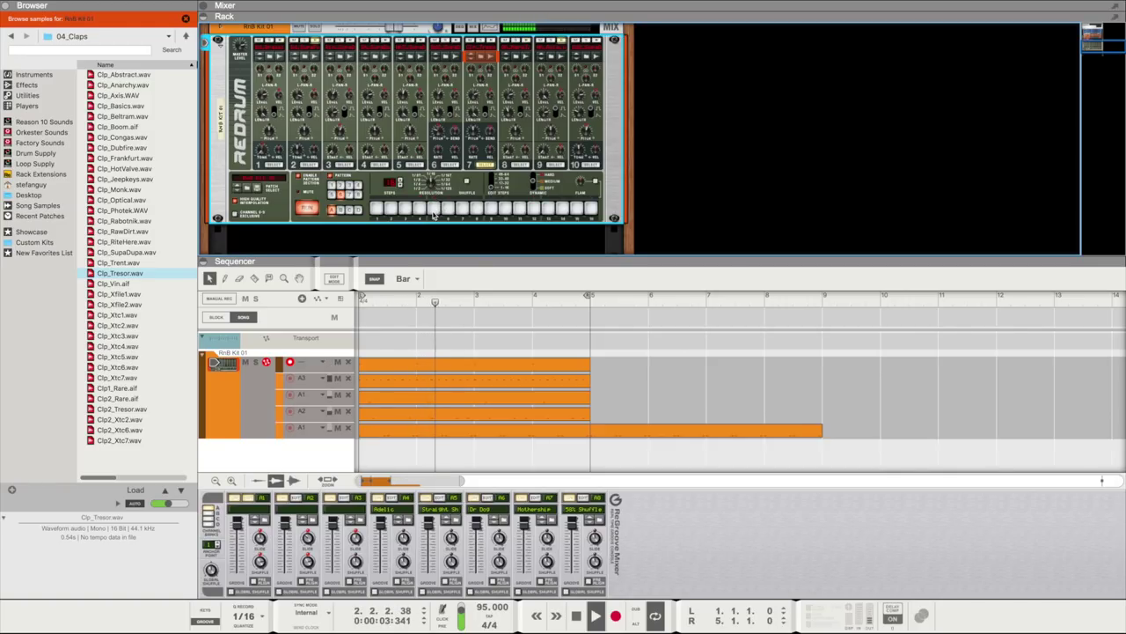
pyautogui.press('space')
pyautogui.click(433, 211)
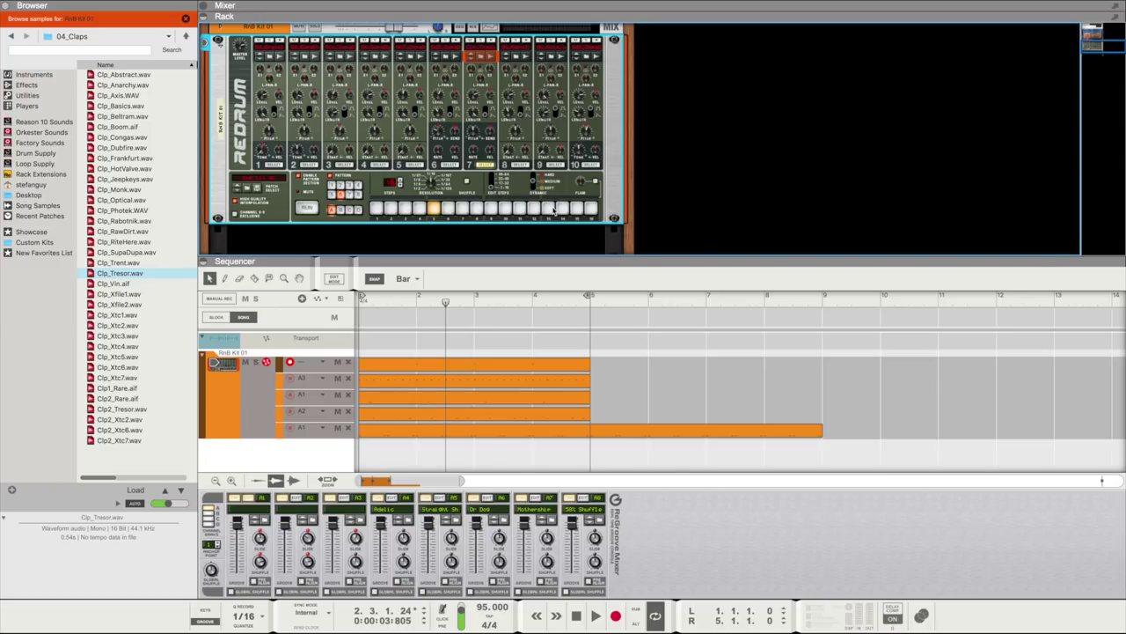
pyautogui.press('space')
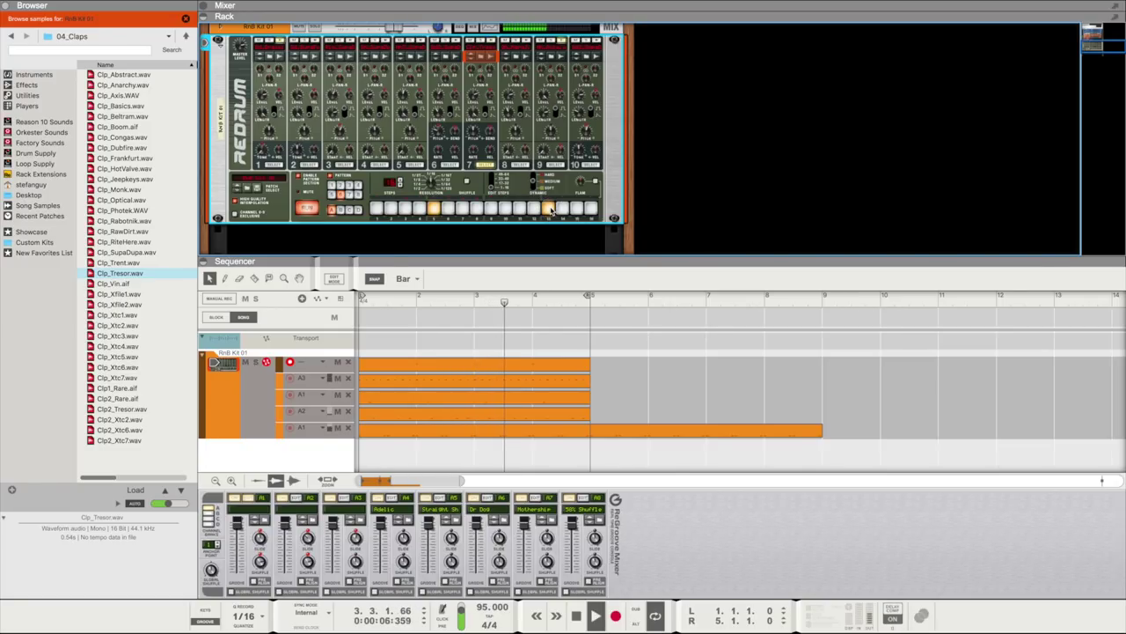
pyautogui.press('space')
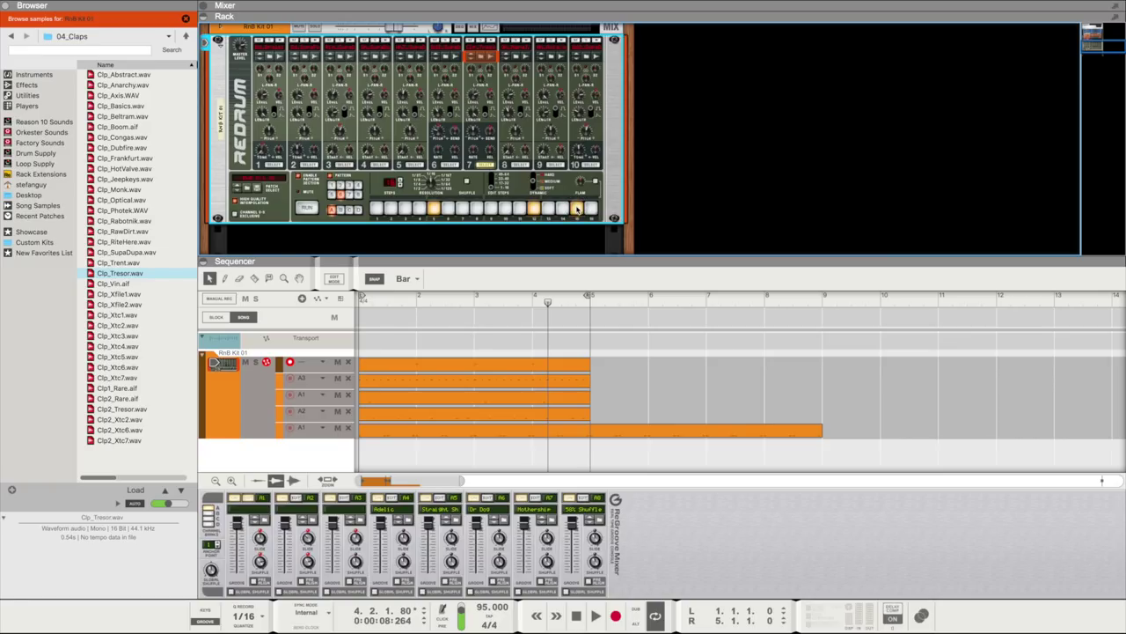
pyautogui.press('space')
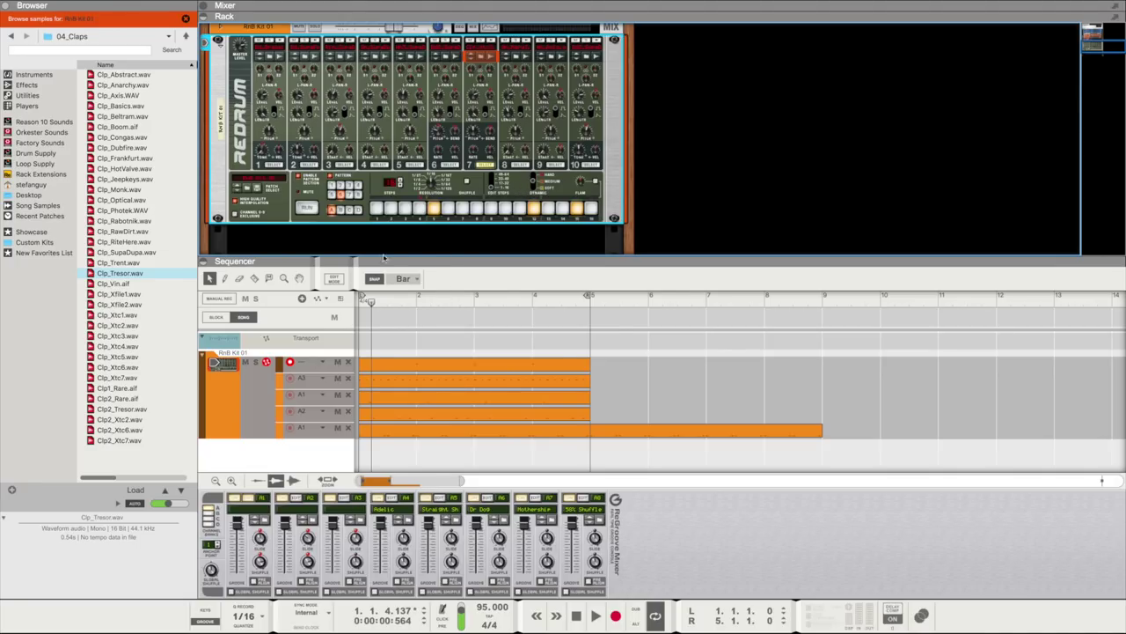
# Copy the Redrum's pattern 6 to a new sequencer lane and play the loop briefly
pyautogui.rightClick(313, 184)
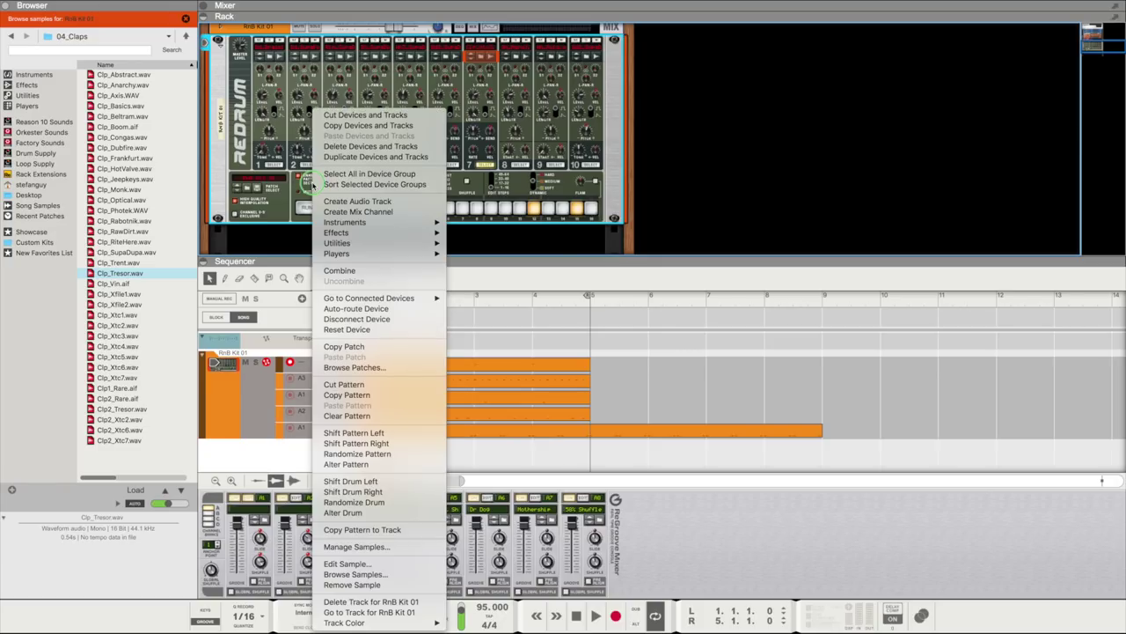
pyautogui.click(409, 532)
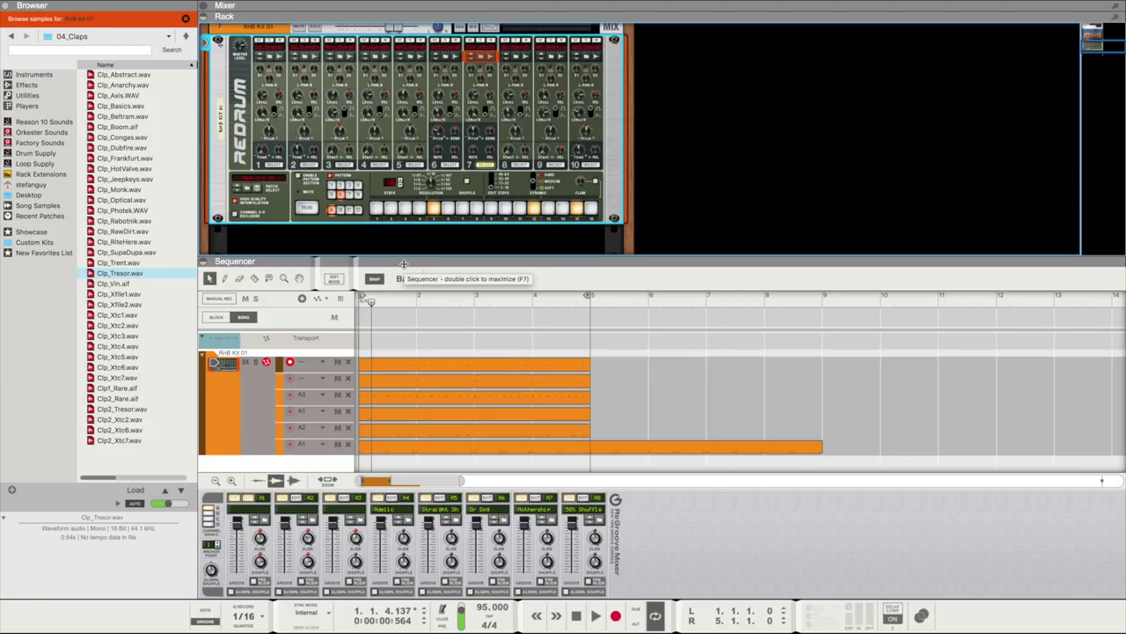
pyautogui.press('space')
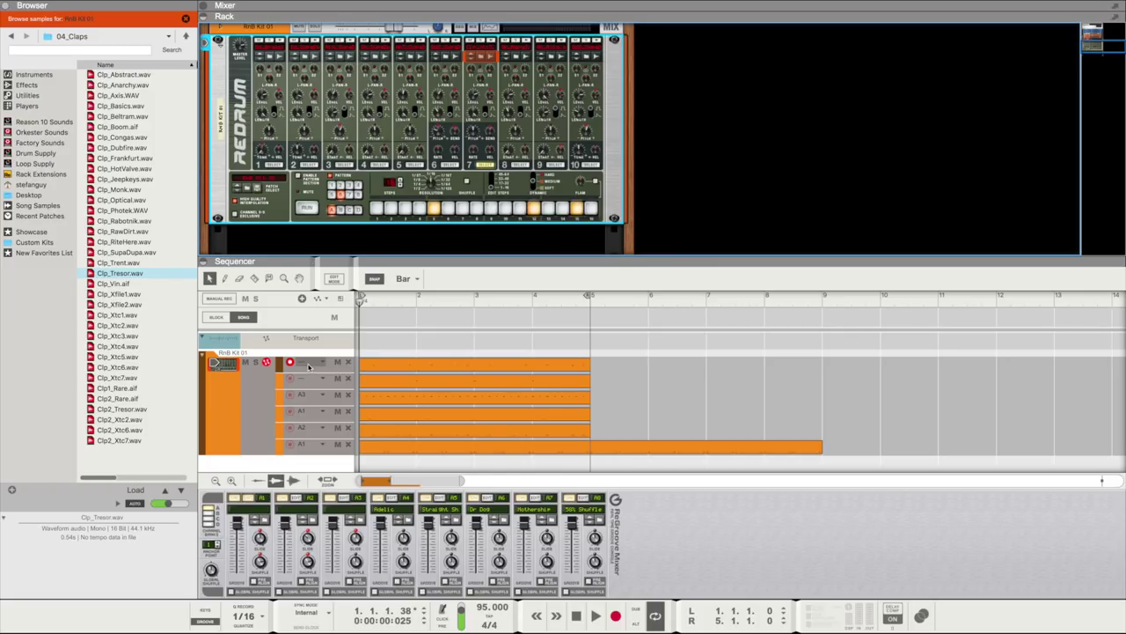
# Clear the Adelic groove from ReGroove channel A4 and assign the uppermost lane to that channel
pyautogui.click(390, 514)
pyautogui.click(403, 515)
pyautogui.click(310, 362)
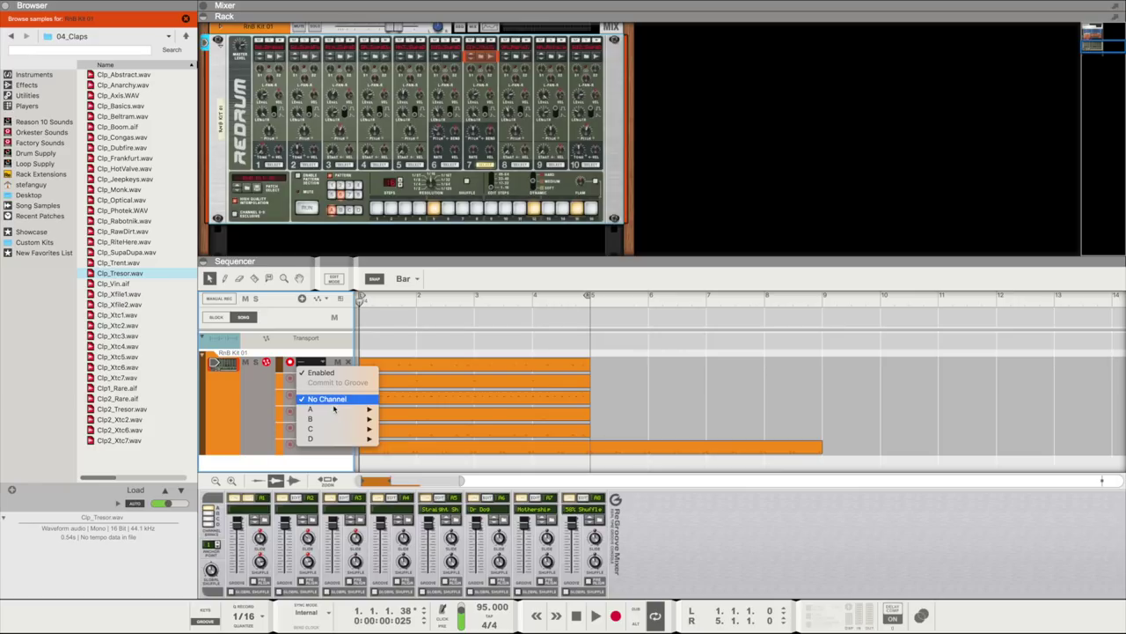
pyautogui.moveTo(343, 411)
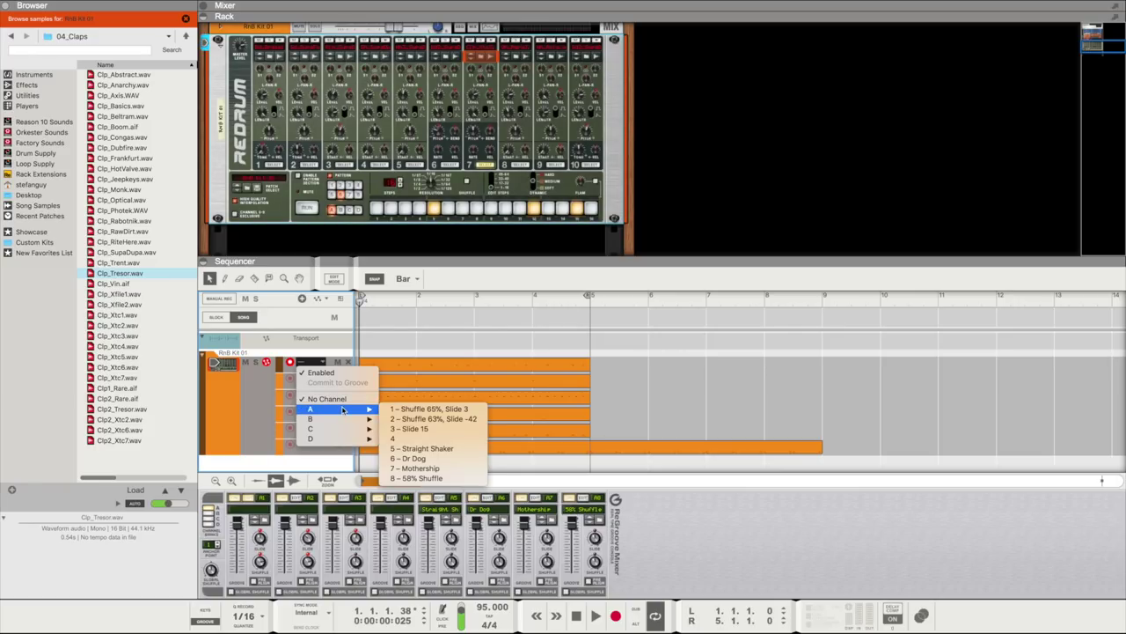
pyautogui.click(406, 437)
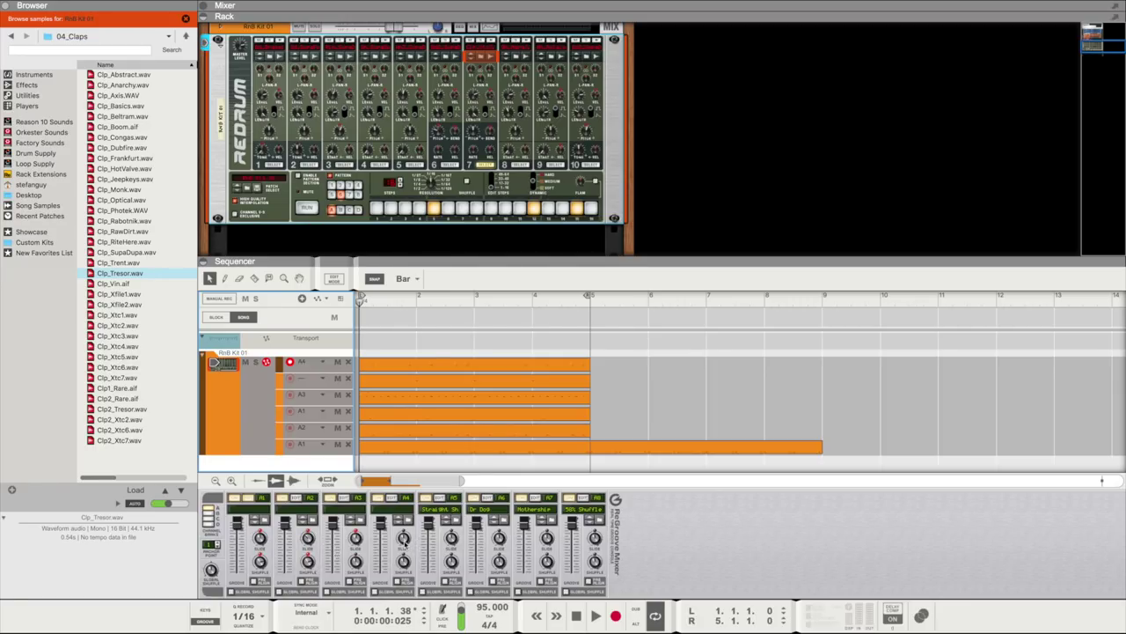
# Adjust the slide and shuffle of ReGroove channel A4 while listening to the loop
pyautogui.moveTo(403, 544)
pyautogui.moveTo(403, 544); pyautogui.dragTo(405, 568)
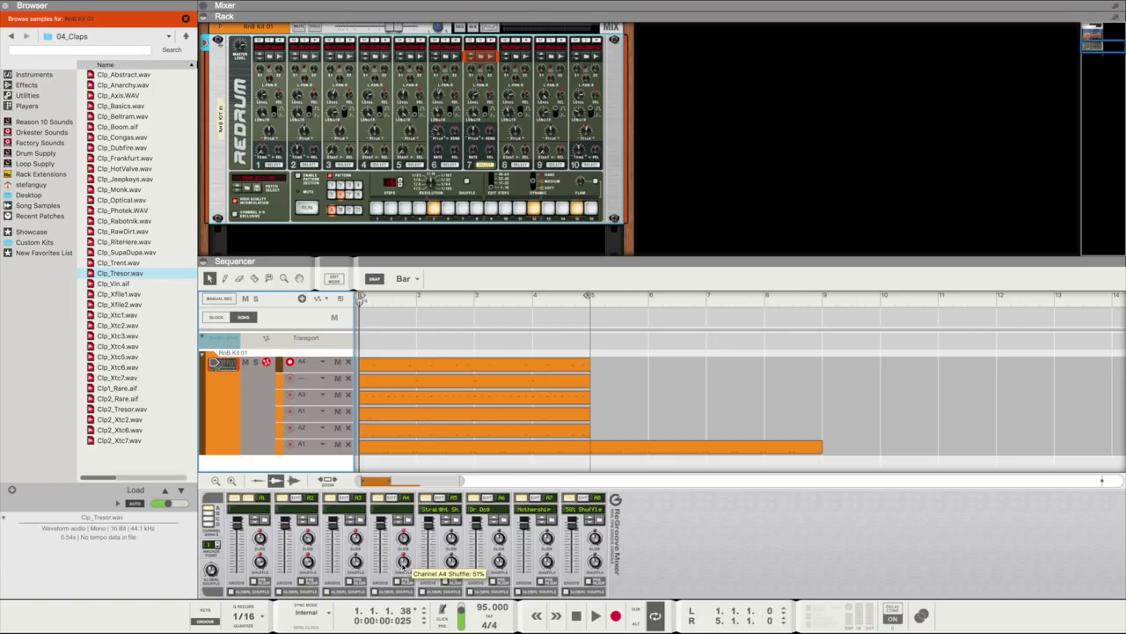
pyautogui.press('space')
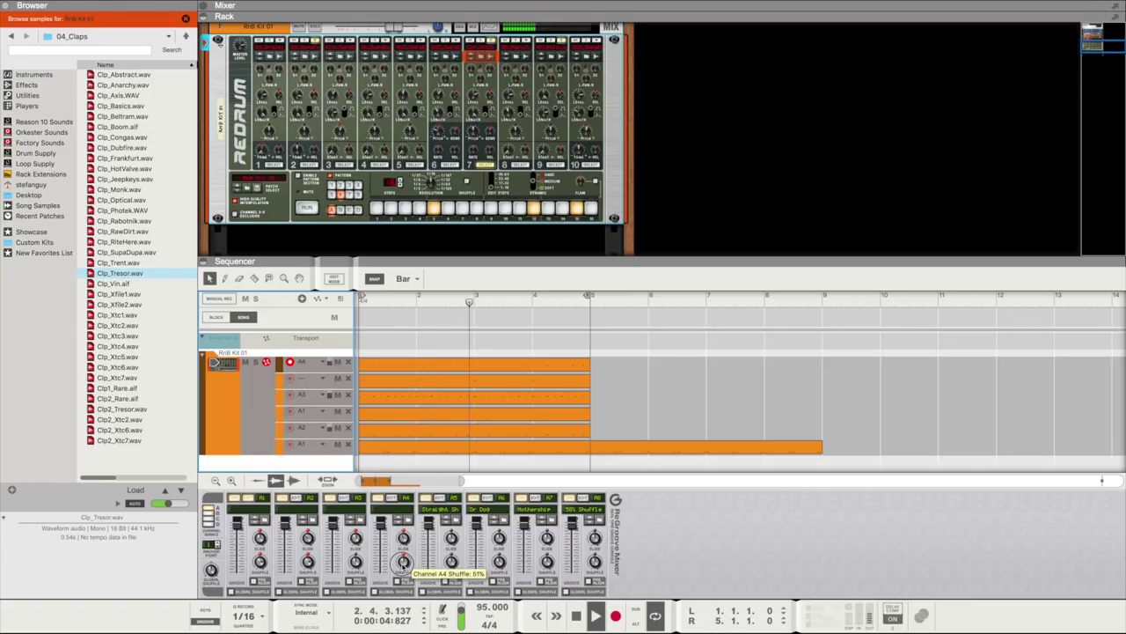
pyautogui.moveTo(404, 564); pyautogui.dragTo(403, 562)
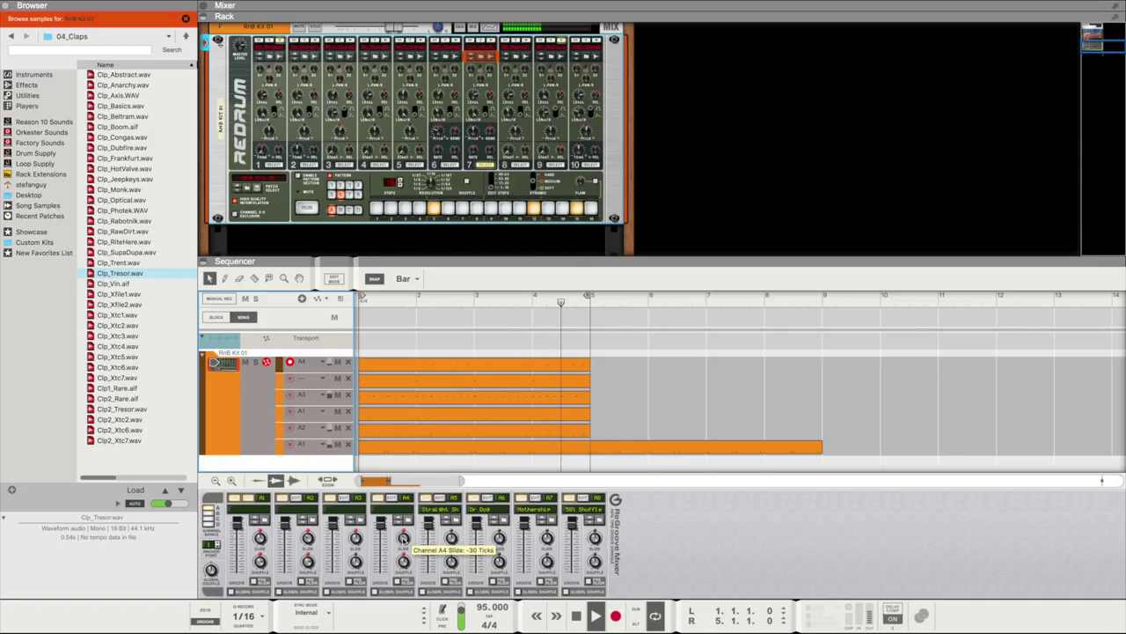
pyautogui.moveTo(403, 538); pyautogui.dragTo(393, 529)
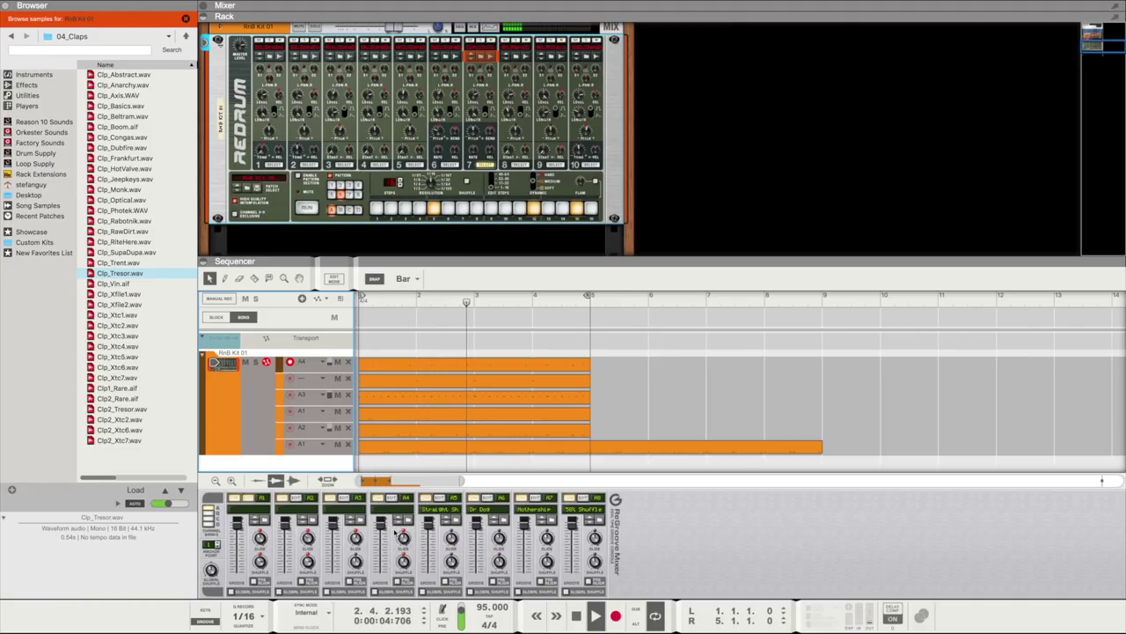
pyautogui.click(403, 537)
pyautogui.moveTo(403, 536); pyautogui.dragTo(403, 549)
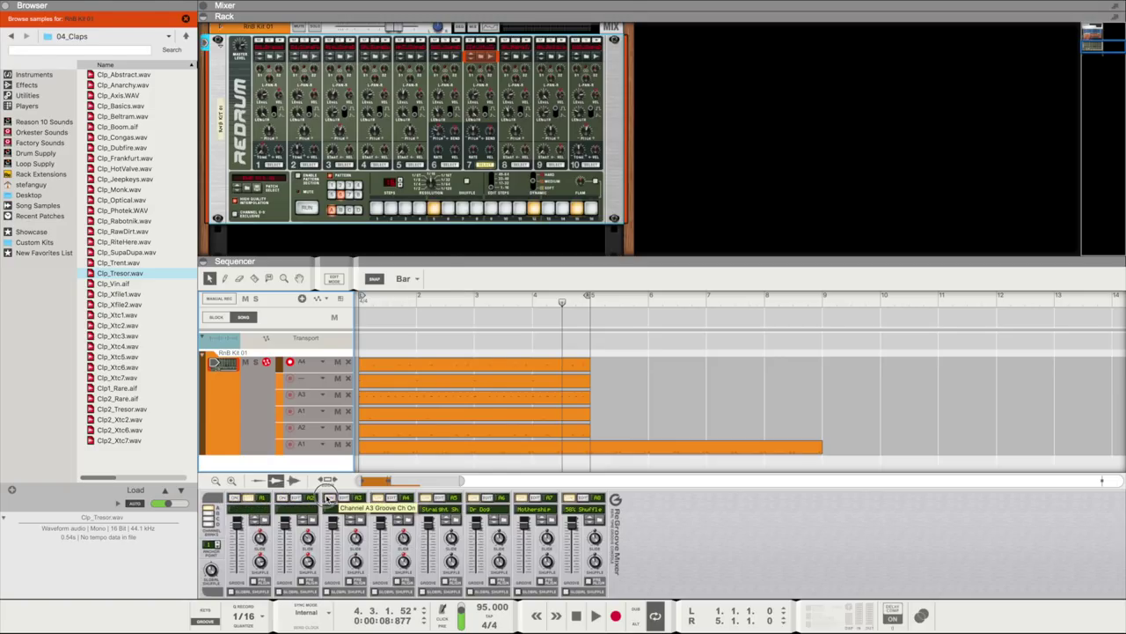
# Compare how the loop sounds with the lanes' ReGroove channels switched off and switched back on, and stop playback
pyautogui.click(427, 500)
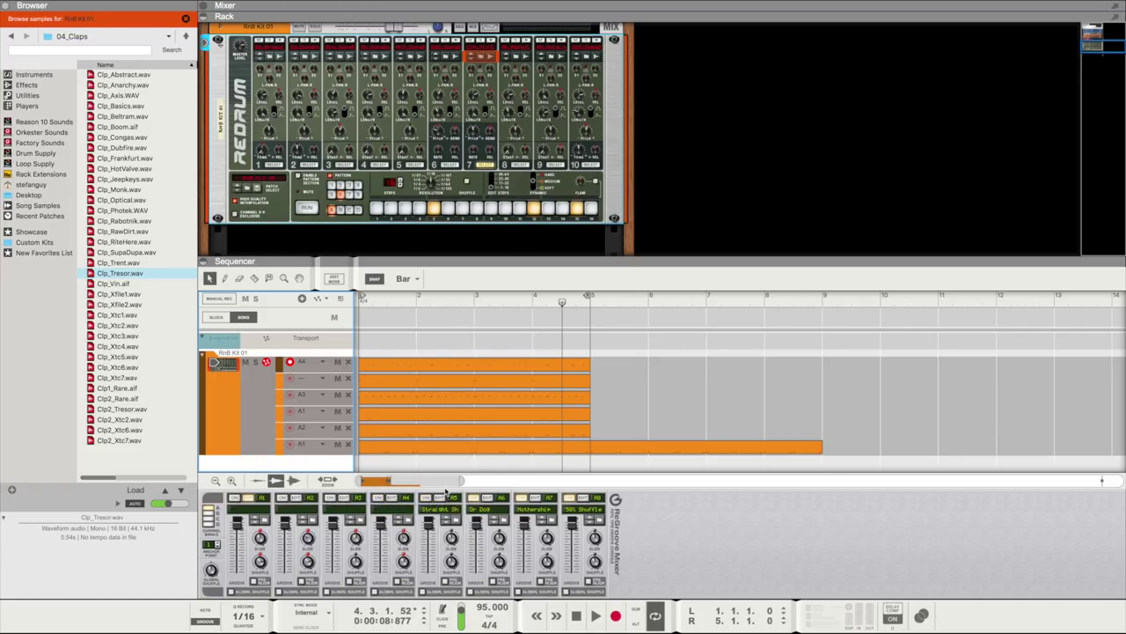
pyautogui.press('space')
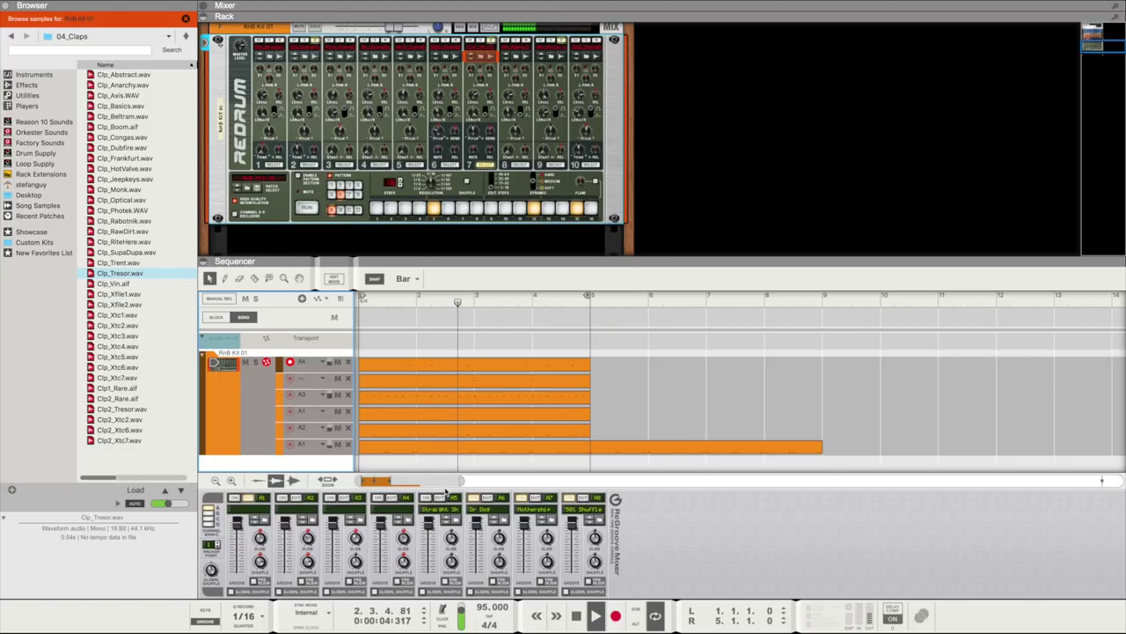
pyautogui.press('space')
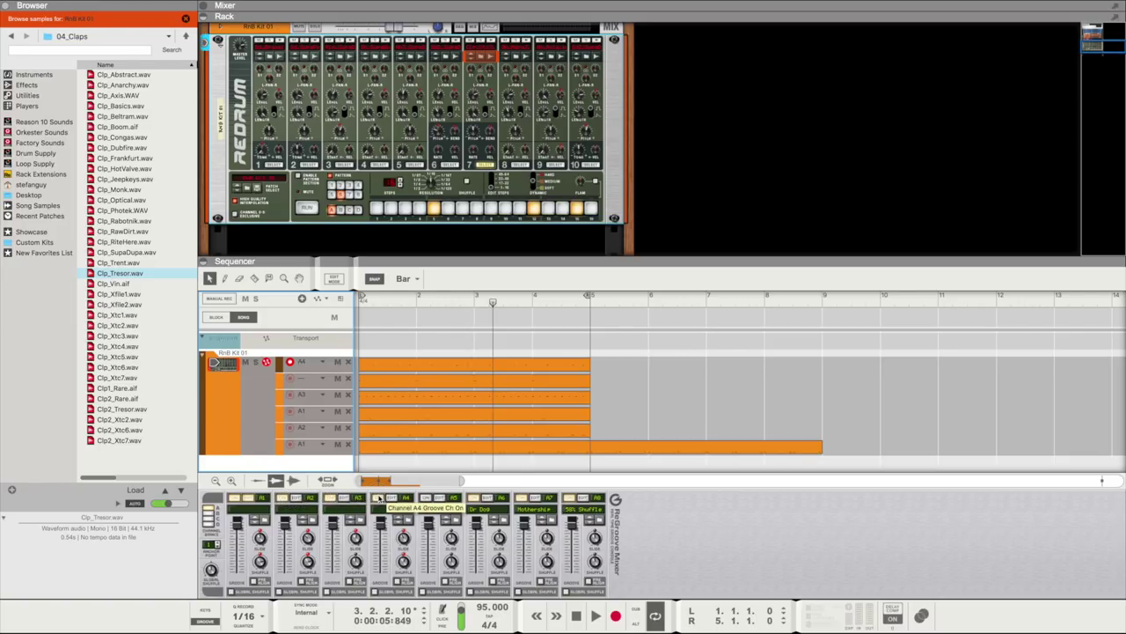
pyautogui.press('space')
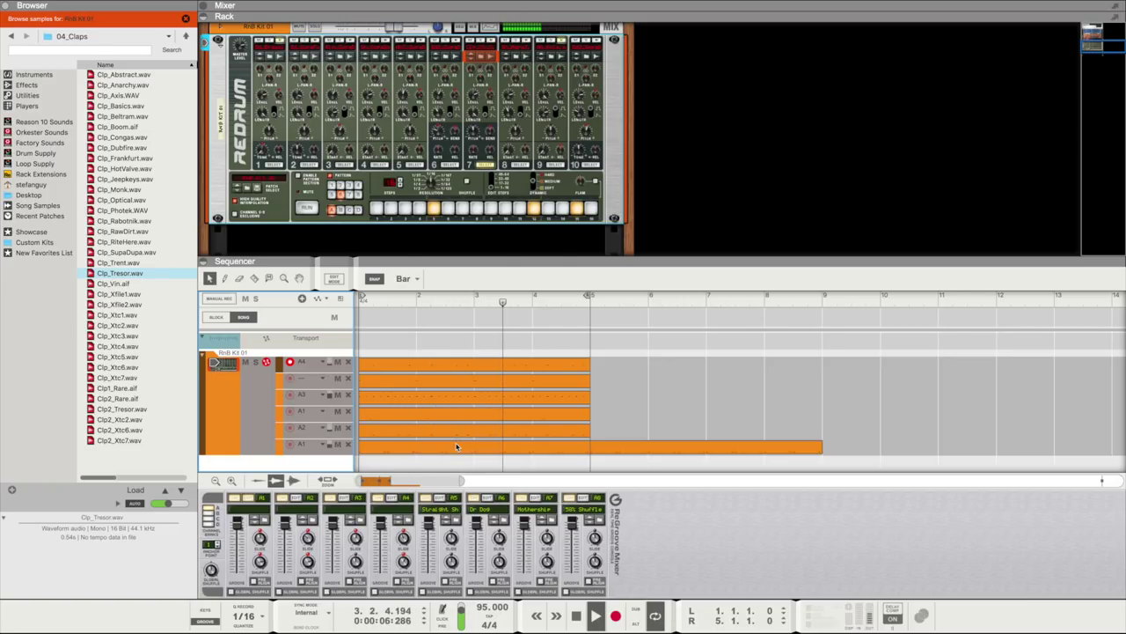
pyautogui.press('space')
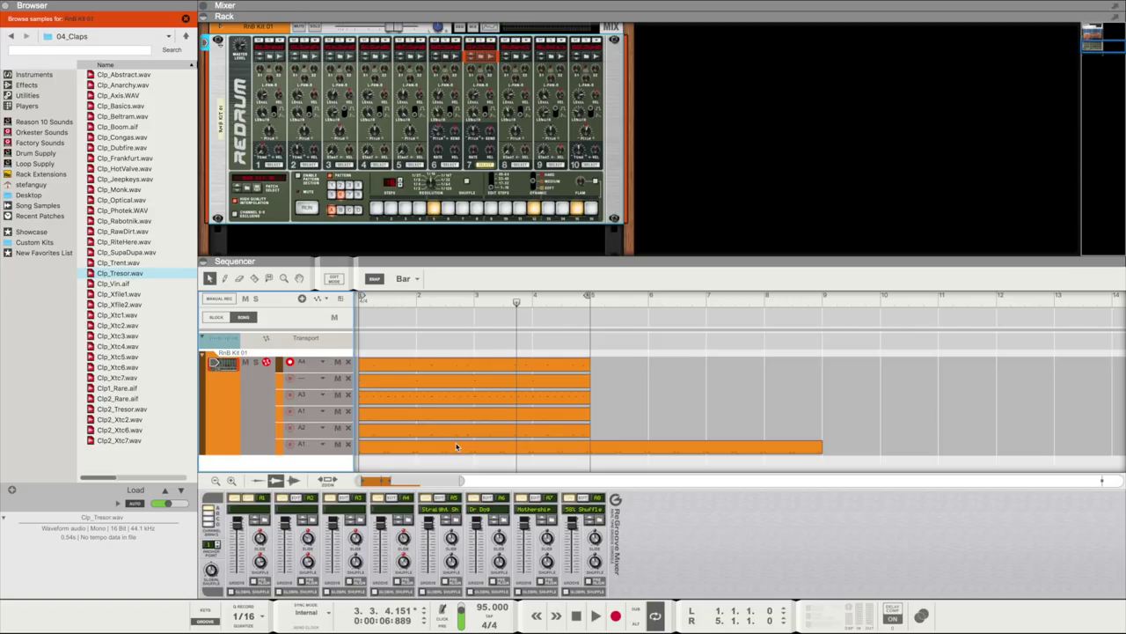